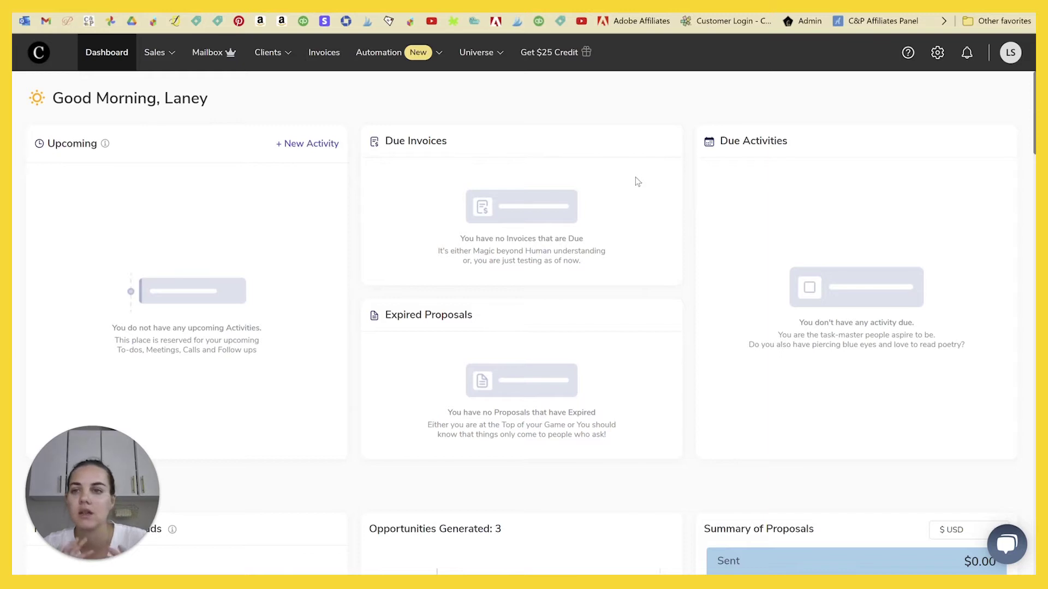
Browse ClientJoy's Sales, Clients and Automation menus and scroll through the dashboard charts
click(152, 58)
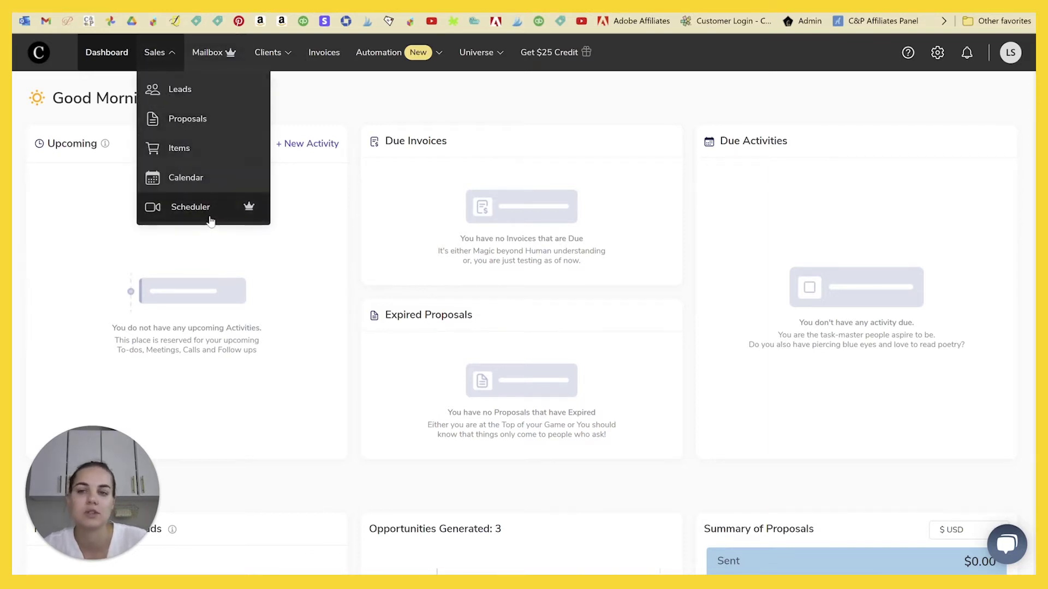
click(272, 52)
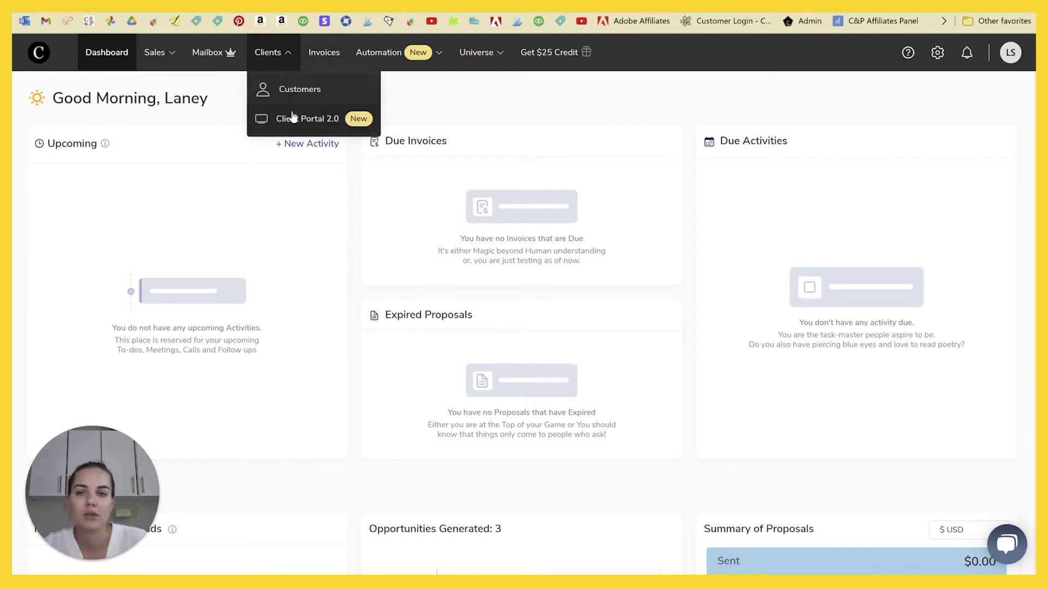
click(397, 53)
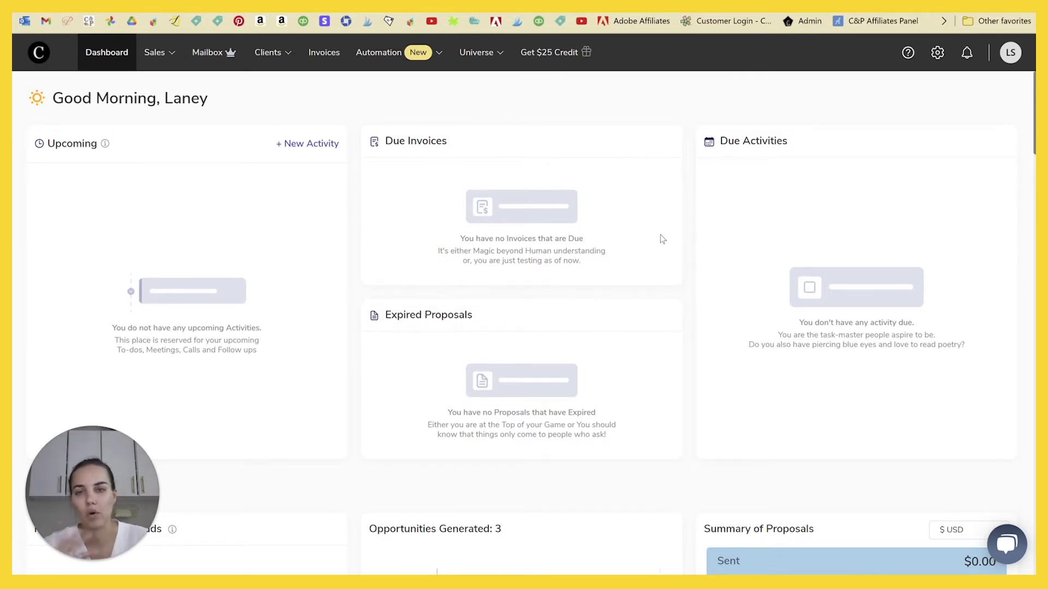
scroll(660, 229, down, 5)
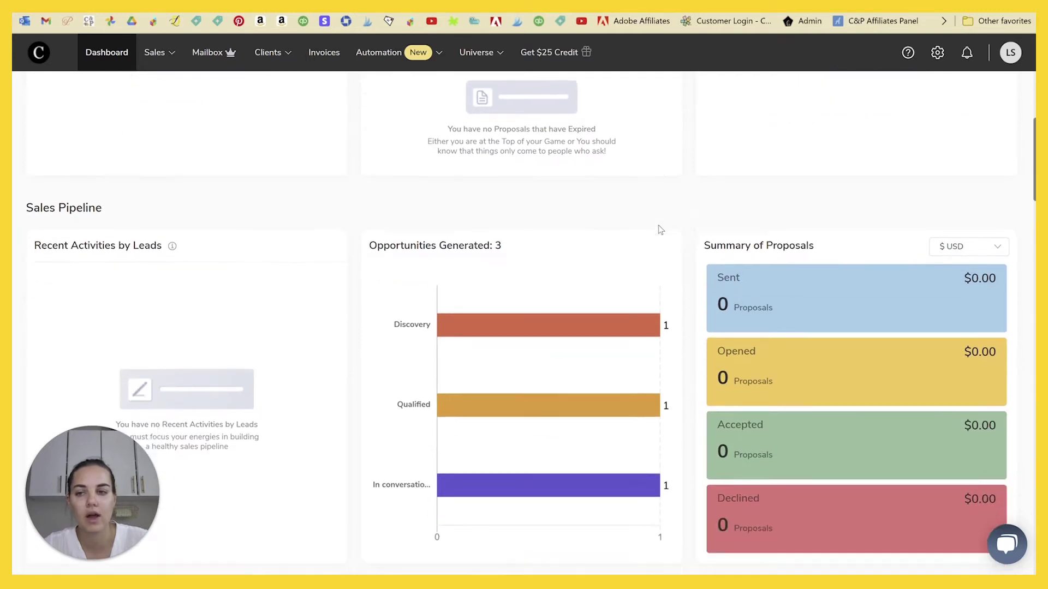
scroll(661, 229, down, 2)
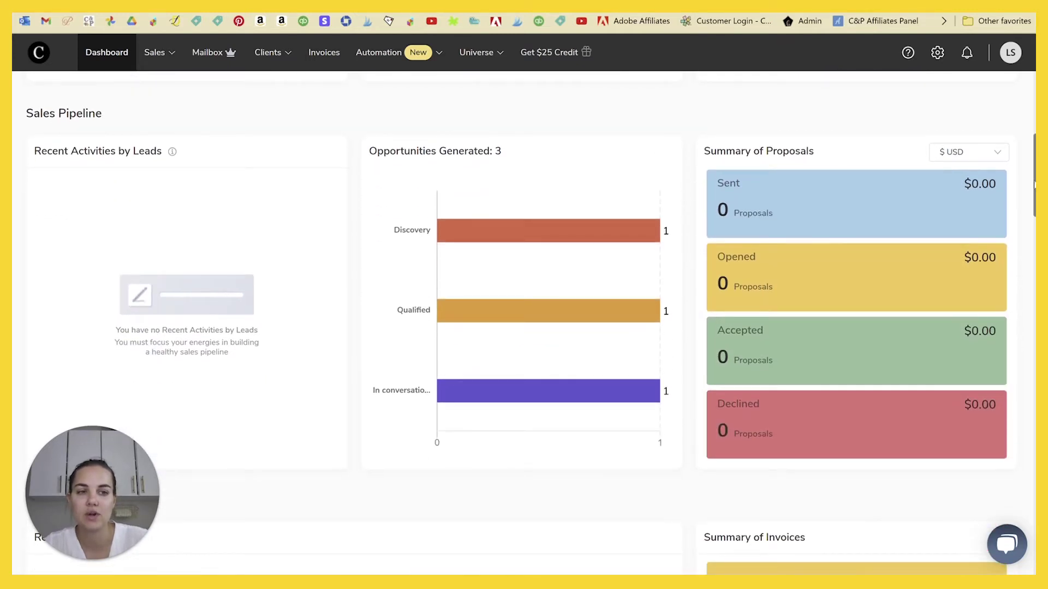
drag(1034, 185, 1031, 82)
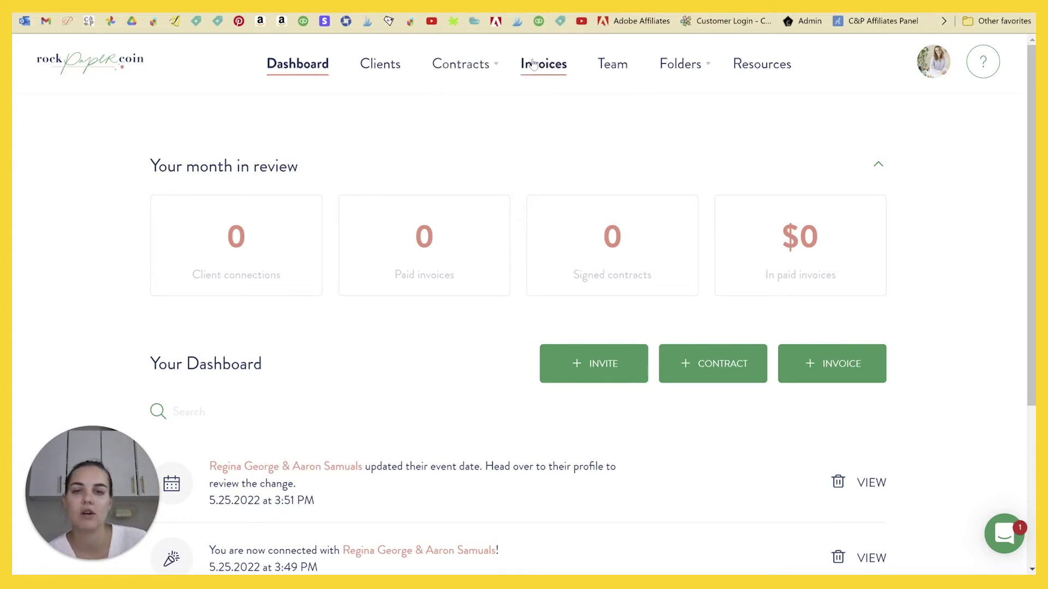
Reveal the Folders menu in Rock Paper Coin's navigation bar
mouse_move(682, 65)
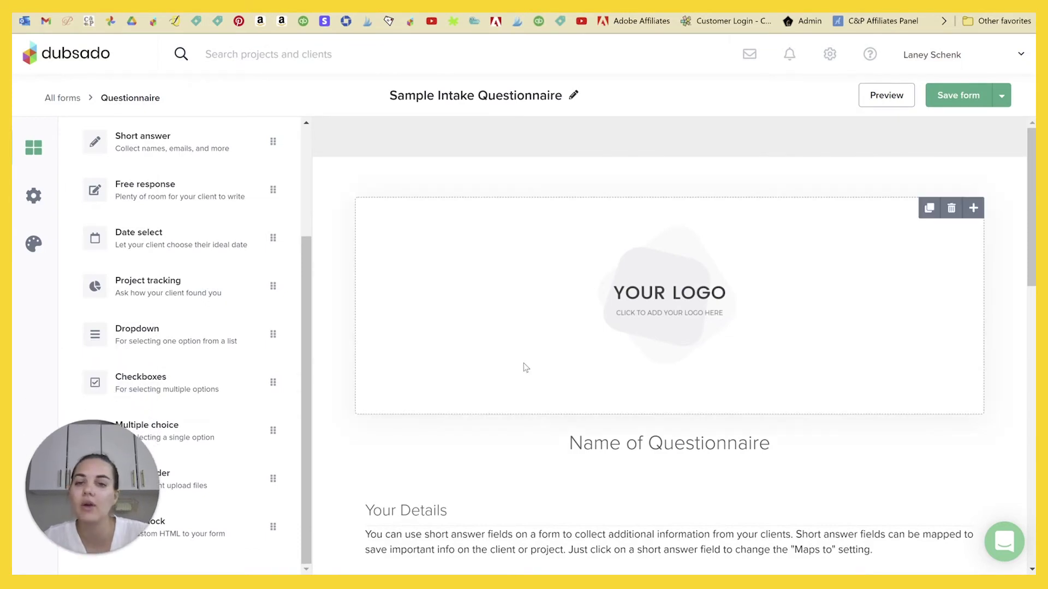
Scroll through the Sample Intake Questionnaire and open Edit image for the YOUR LOGO block
scroll(243, 284, up, 3)
mouse_move(370, 295)
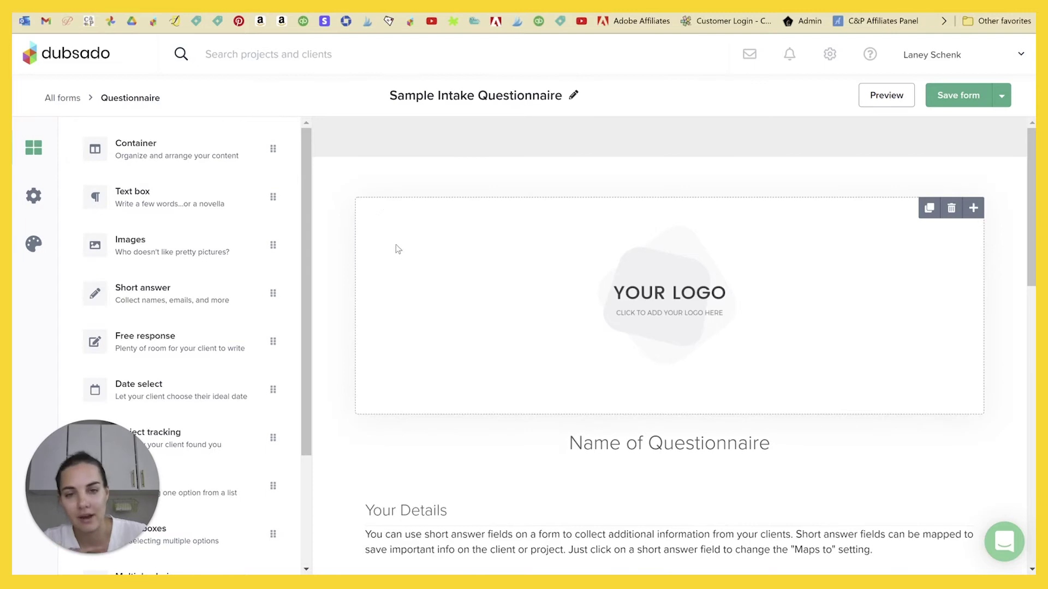
scroll(496, 264, down, 1)
scroll(518, 326, up, 1)
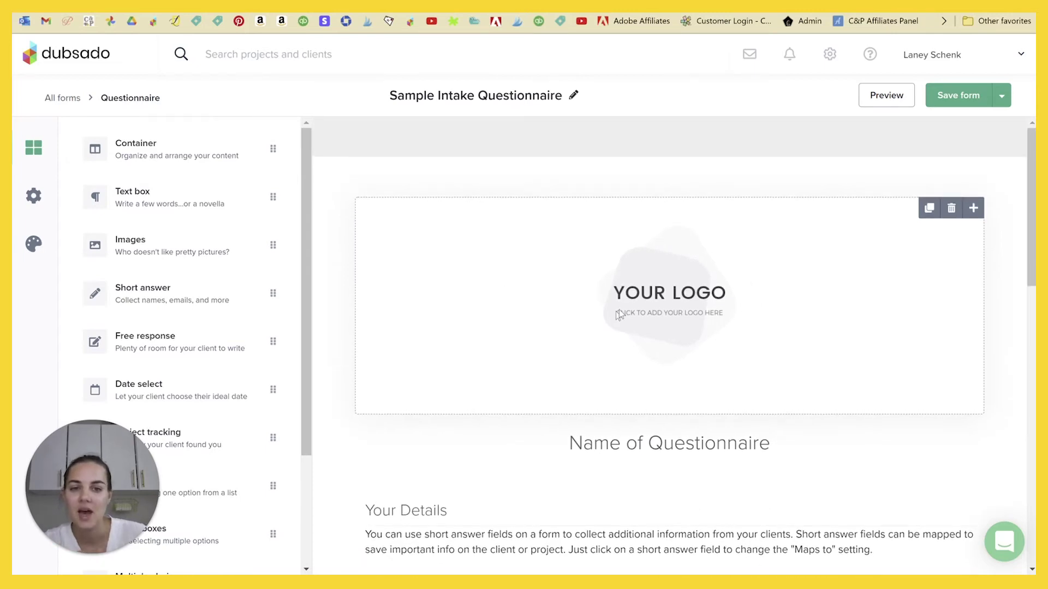
scroll(620, 311, down, 4)
scroll(695, 315, down, 5)
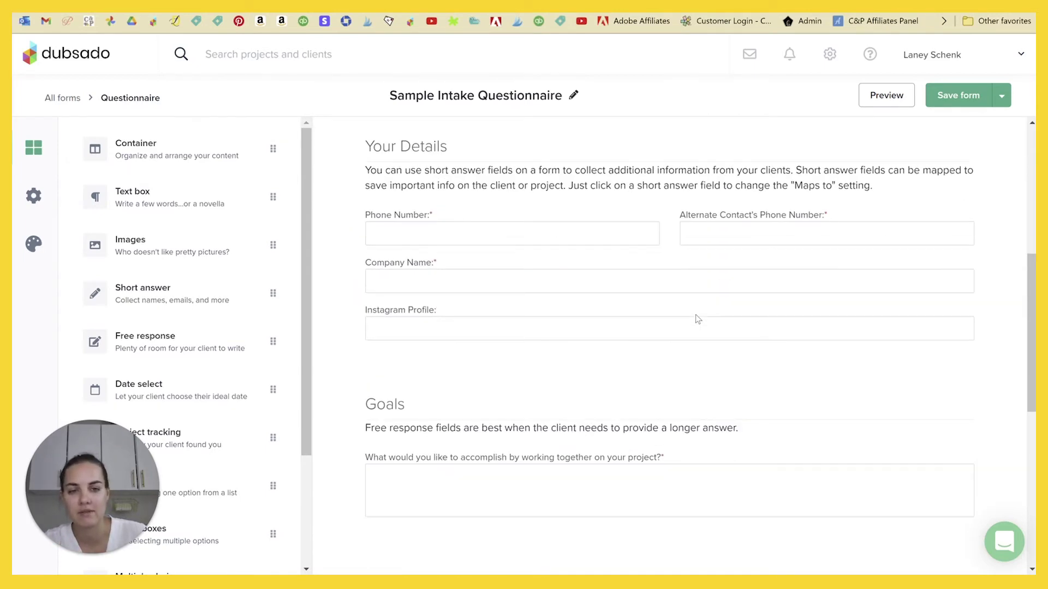
scroll(694, 339, up, 8)
scroll(691, 369, up, 3)
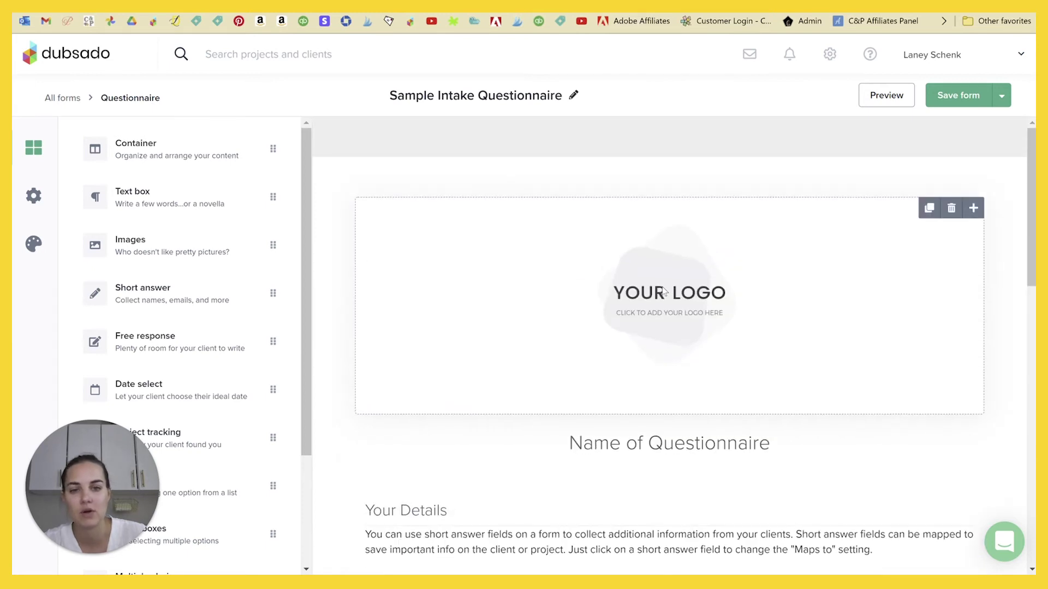
click(663, 289)
Look over the image settings, then go back to the Dubsado dashboard
scroll(398, 241, down, 1)
scroll(601, 229, down, 4)
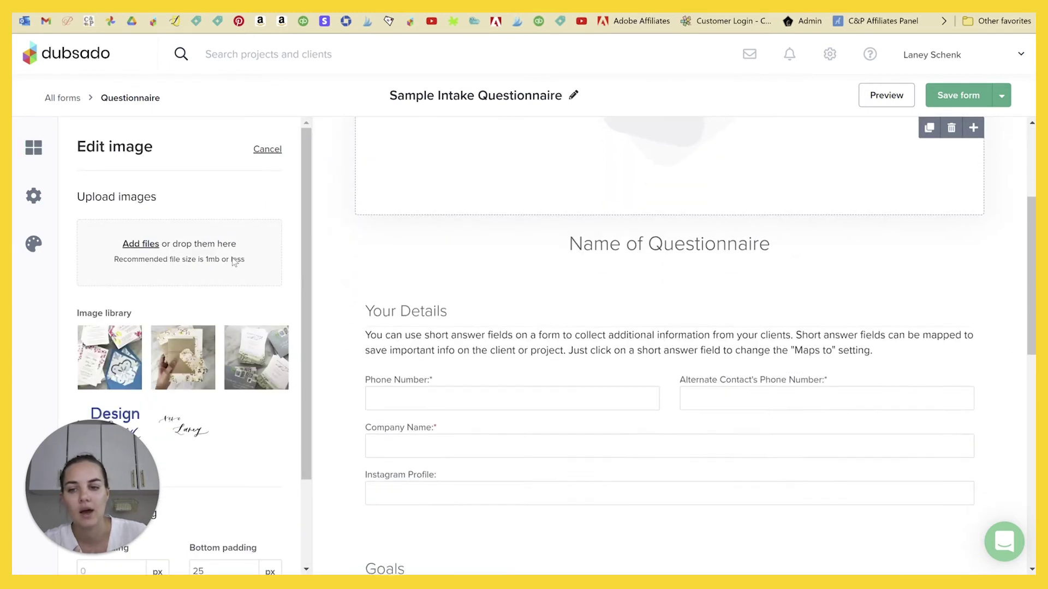
scroll(677, 426, up, 5)
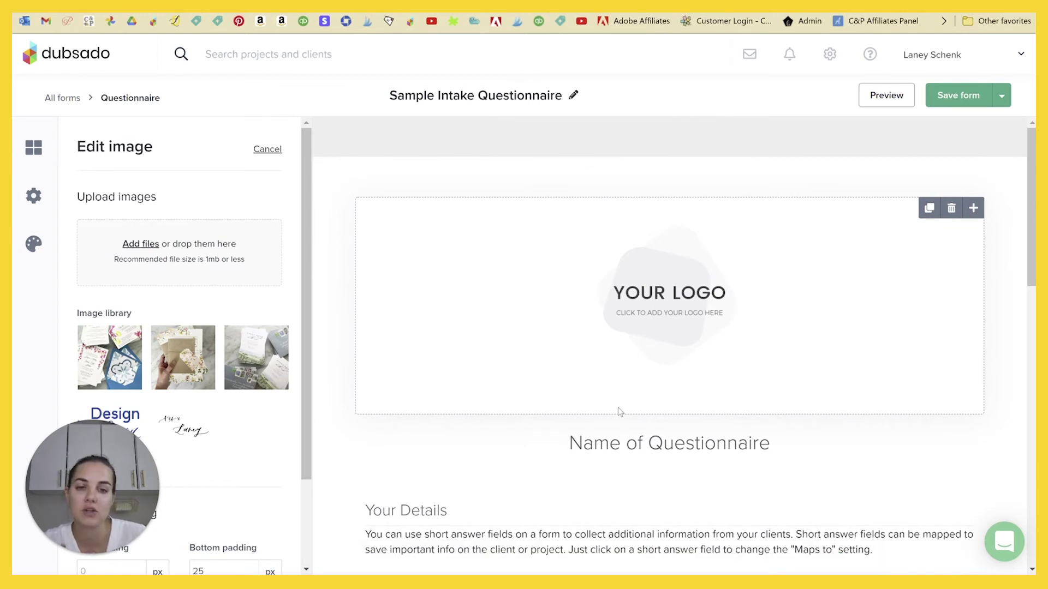
scroll(803, 344, down, 5)
scroll(804, 344, up, 5)
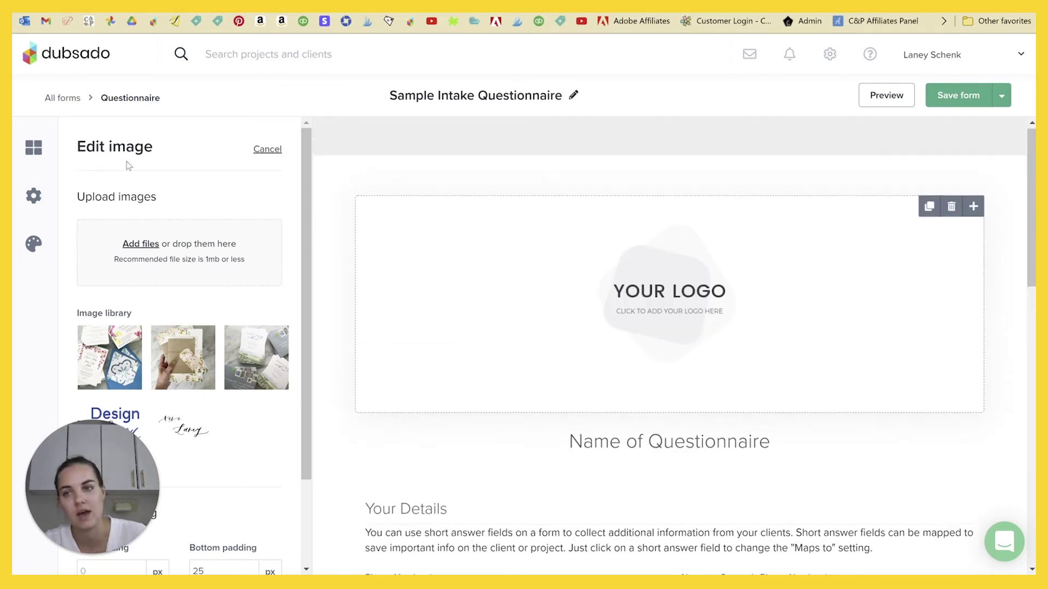
click(44, 60)
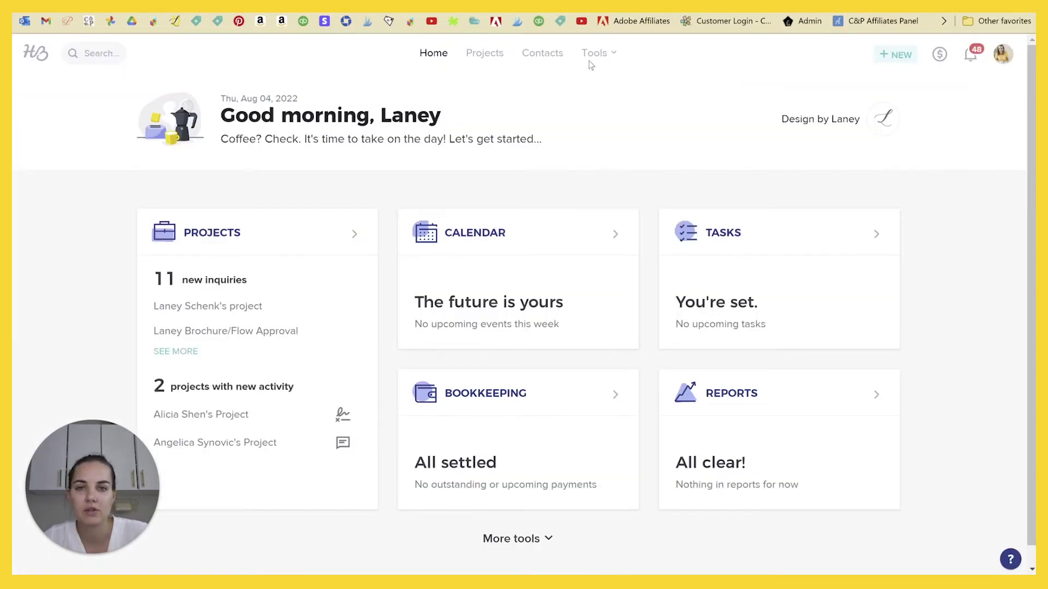
Open the Wedding Invitation Proof template from Tools > My Templates
click(592, 59)
click(333, 133)
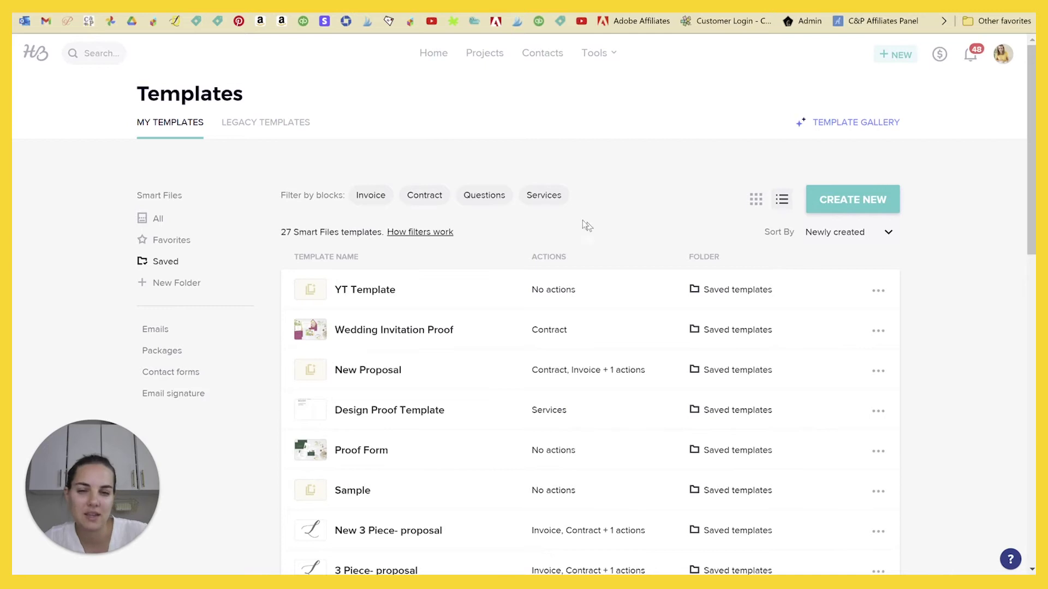
scroll(468, 236, down, 2)
click(418, 250)
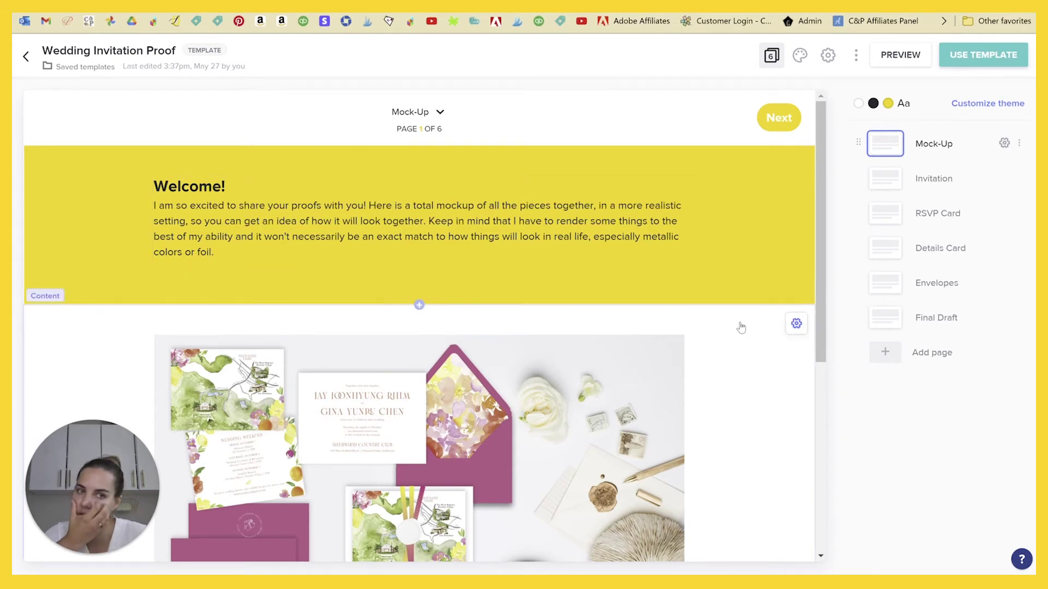
Page through the proof's Mock-Up, Invitation and RSVP Card pages
scroll(742, 328, down, 6)
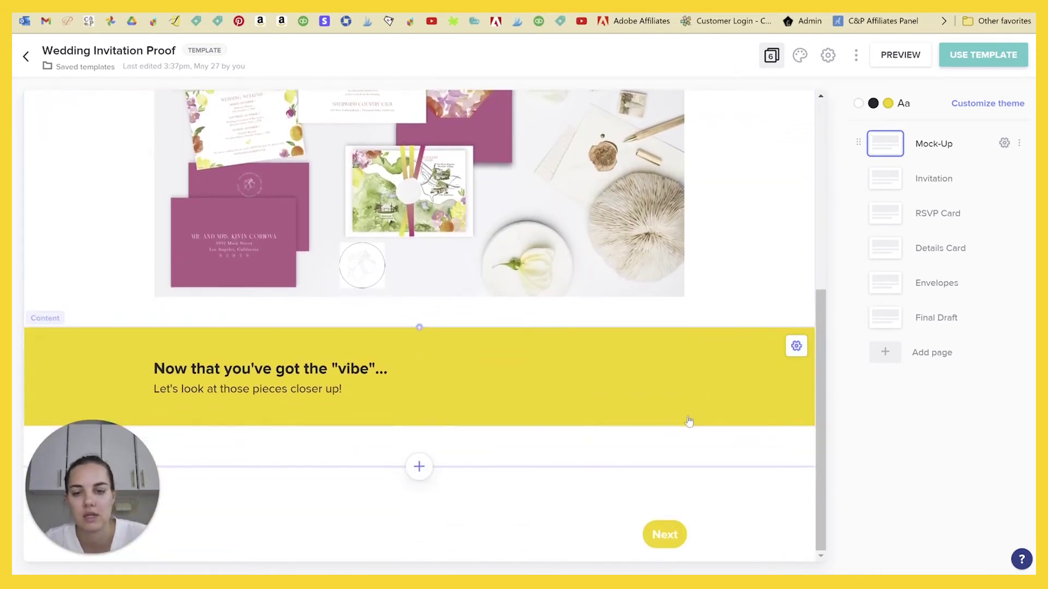
click(682, 527)
scroll(669, 227, down, 15)
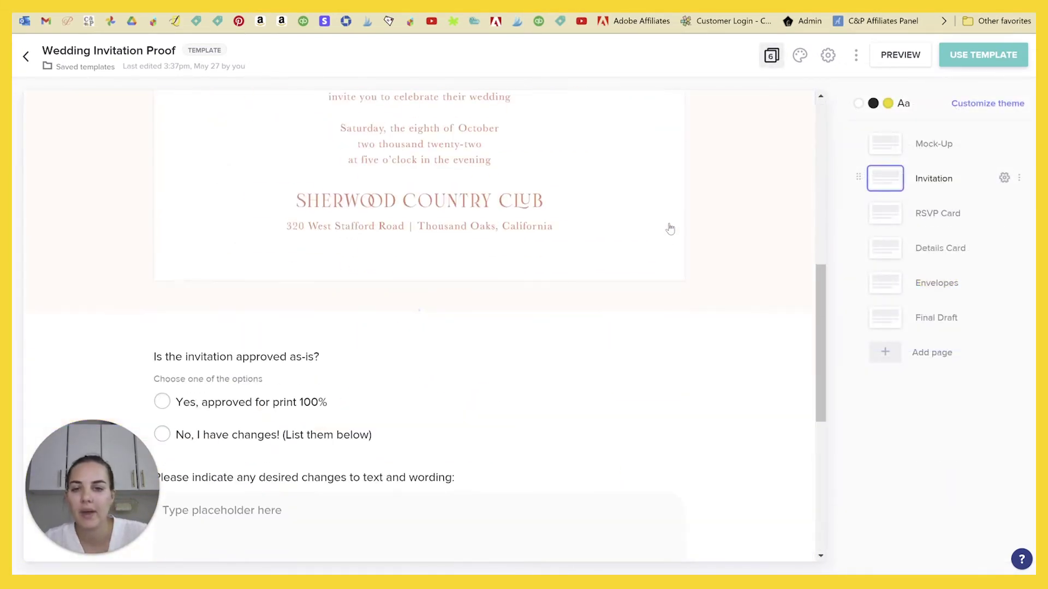
scroll(670, 228, up, 15)
click(879, 213)
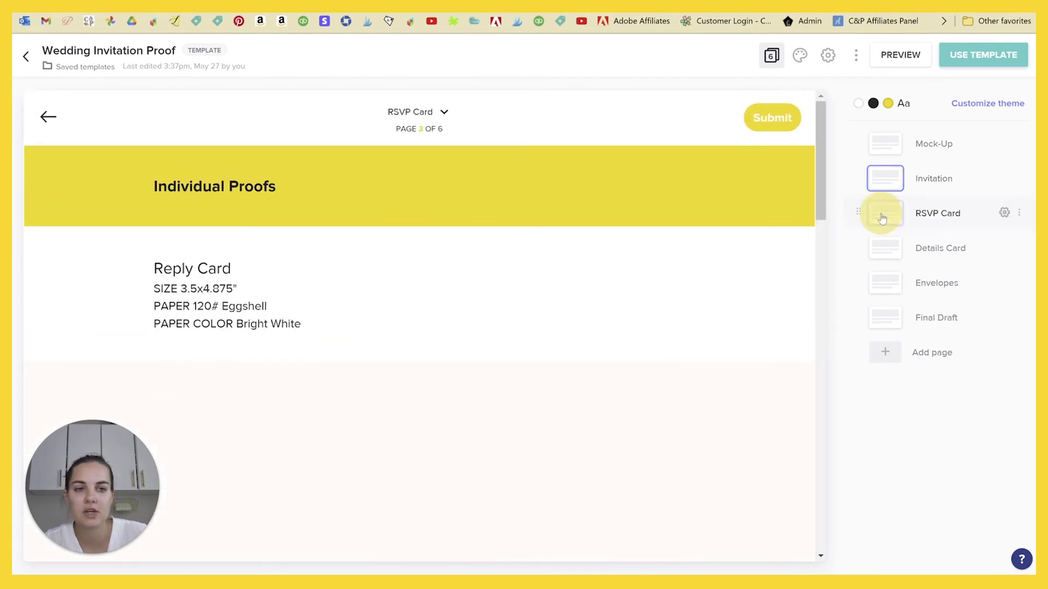
scroll(664, 335, down, 12)
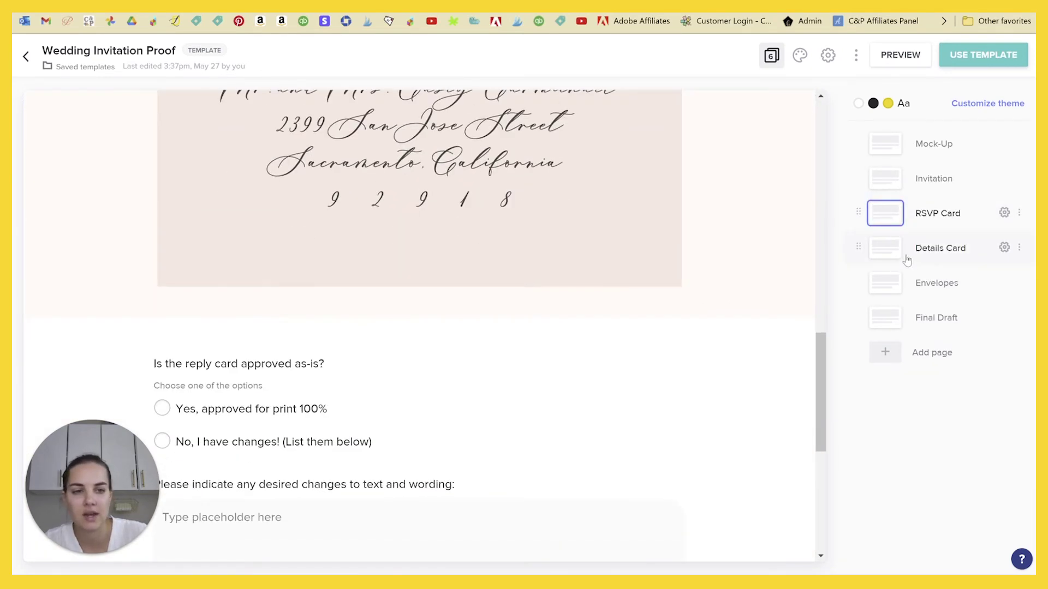
Review the Details Card, Envelopes and Final Draft pages of the proof
click(885, 248)
scroll(521, 264, down, 10)
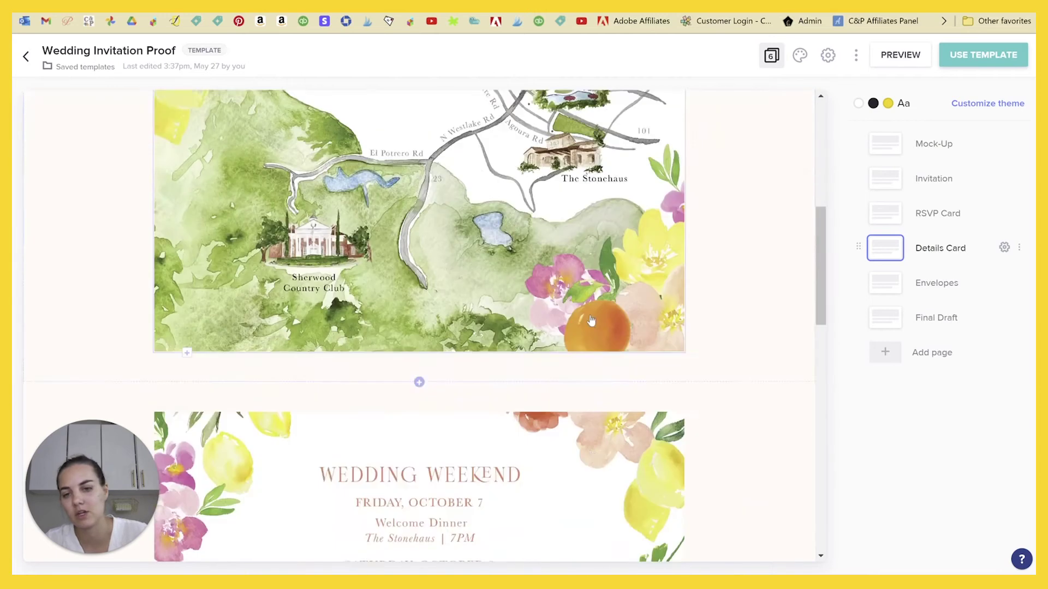
scroll(591, 320, down, 5)
click(877, 284)
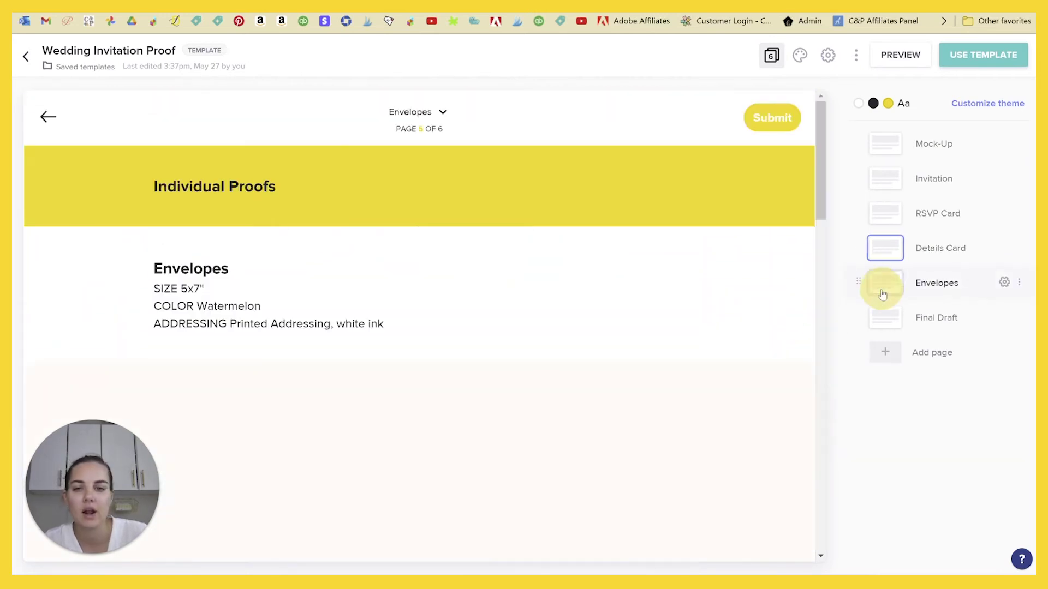
scroll(705, 279, down, 15)
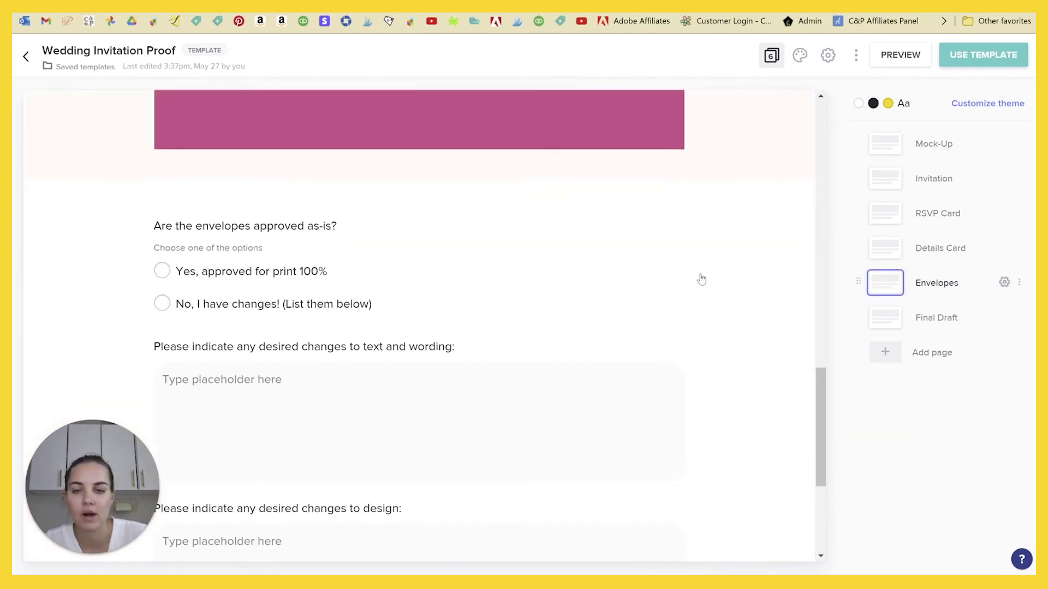
click(885, 318)
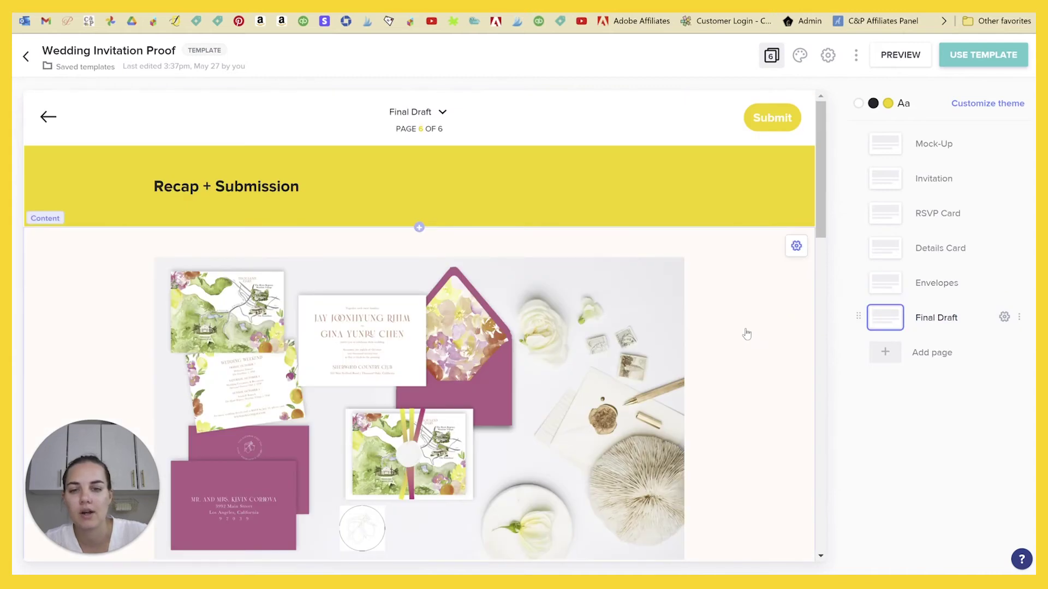
scroll(737, 322, down, 6)
scroll(730, 311, down, 12)
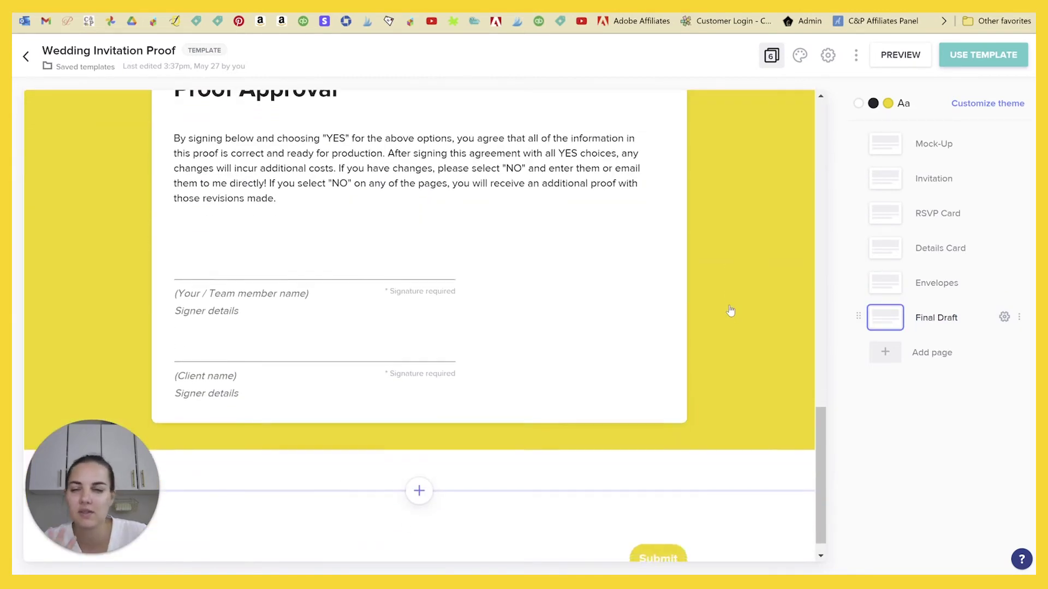
scroll(730, 311, up, 6)
scroll(731, 311, up, 10)
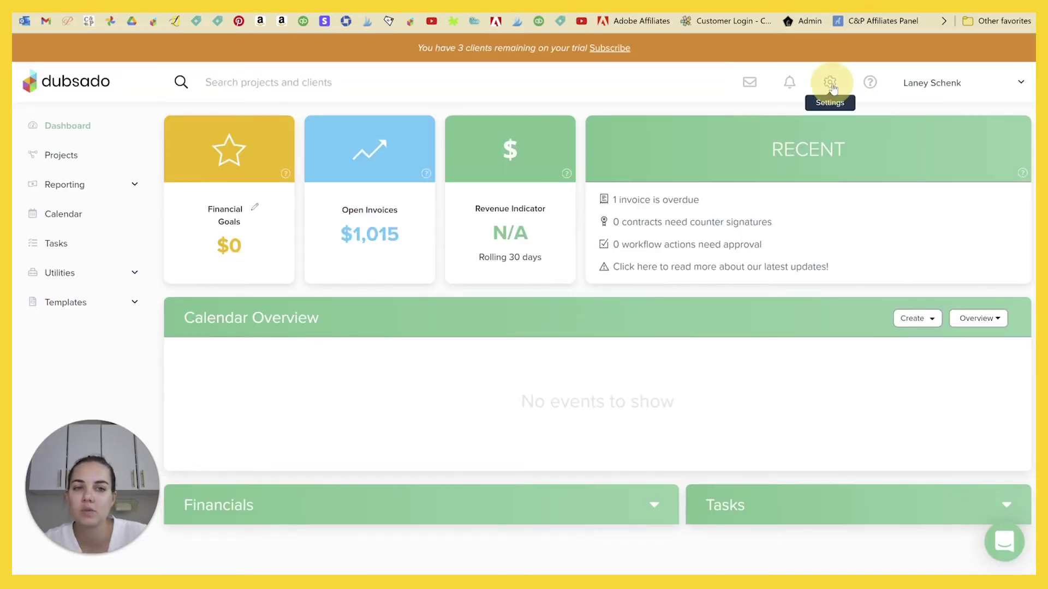
Show Dubsado's Receive money settings with the Stripe, Square and PayPal options
click(835, 86)
scroll(236, 316, down, 1)
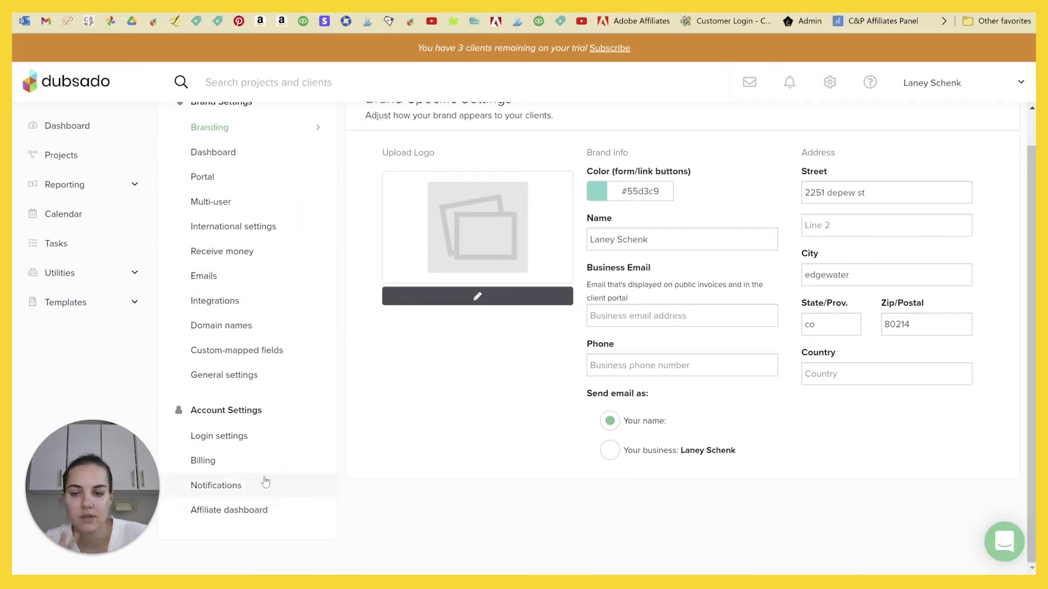
click(262, 261)
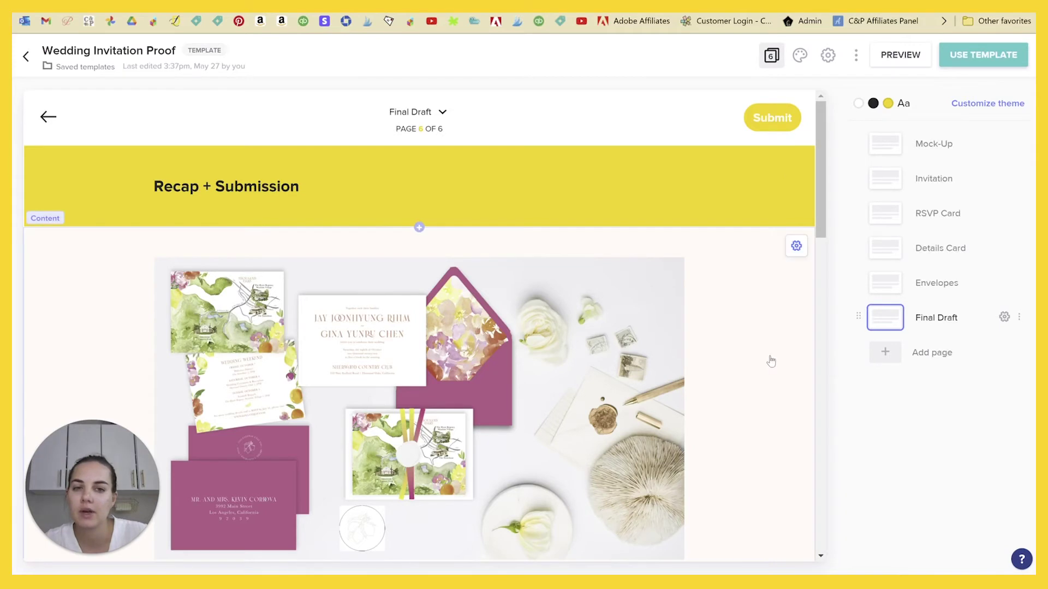
Review Bonsai's invoice payment methods: Bonsai Payments, Stripe and PayPal with cards and fees
click(25, 58)
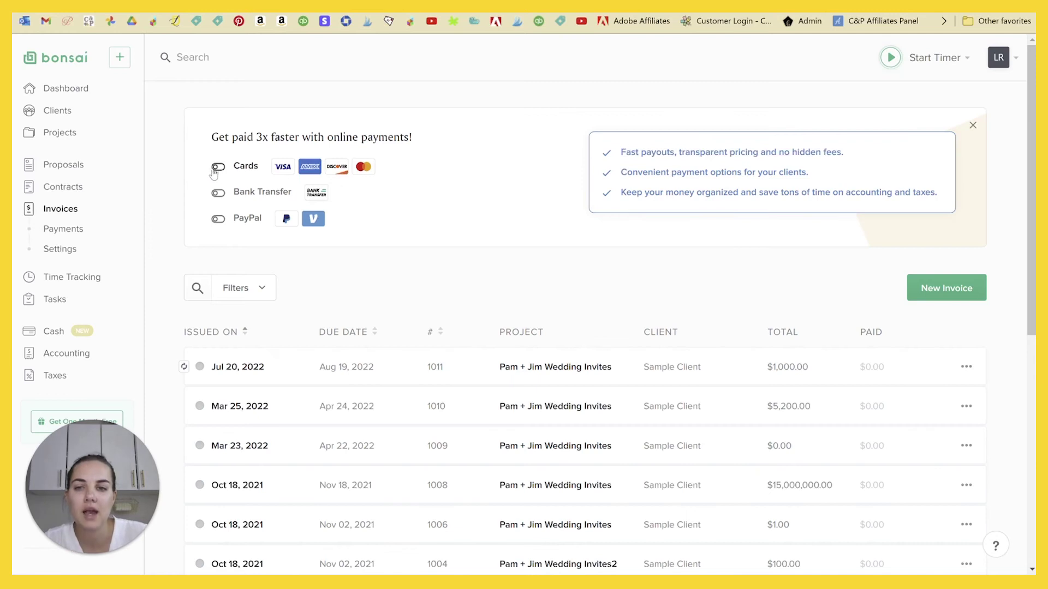
click(216, 167)
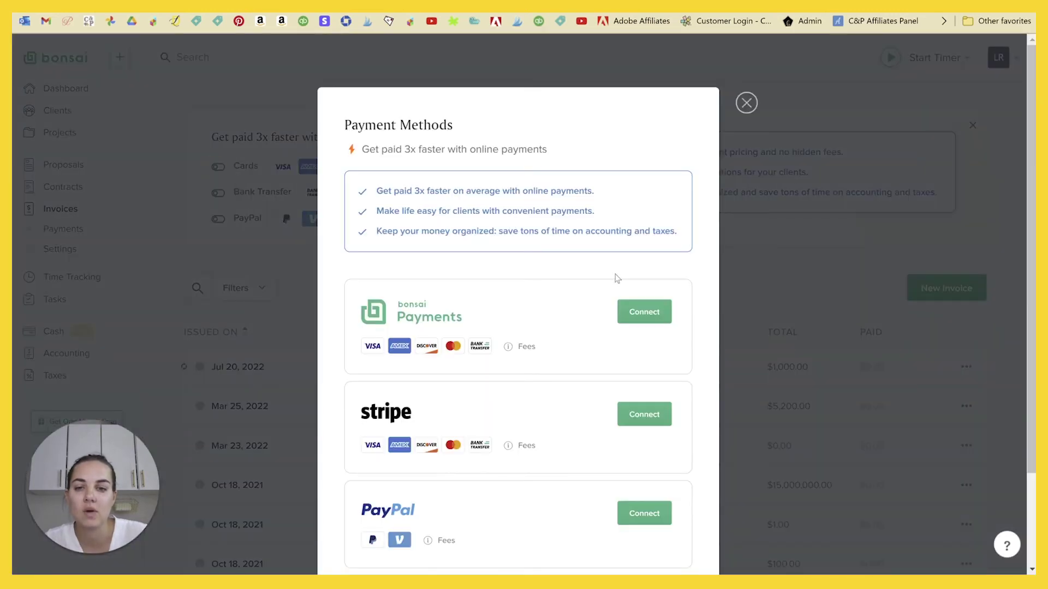
scroll(617, 278, down, 2)
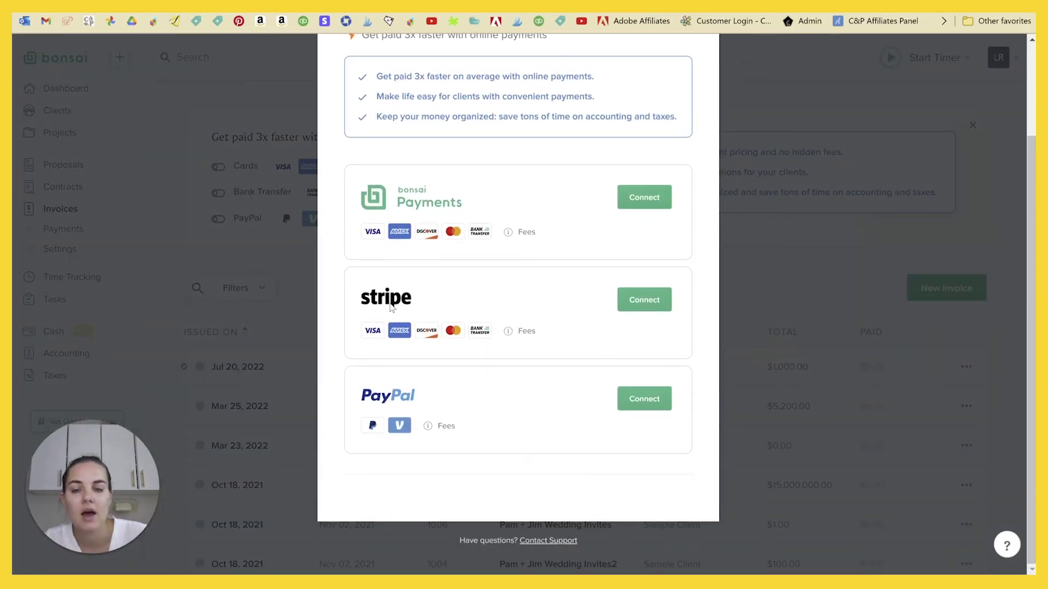
scroll(797, 273, up, 2)
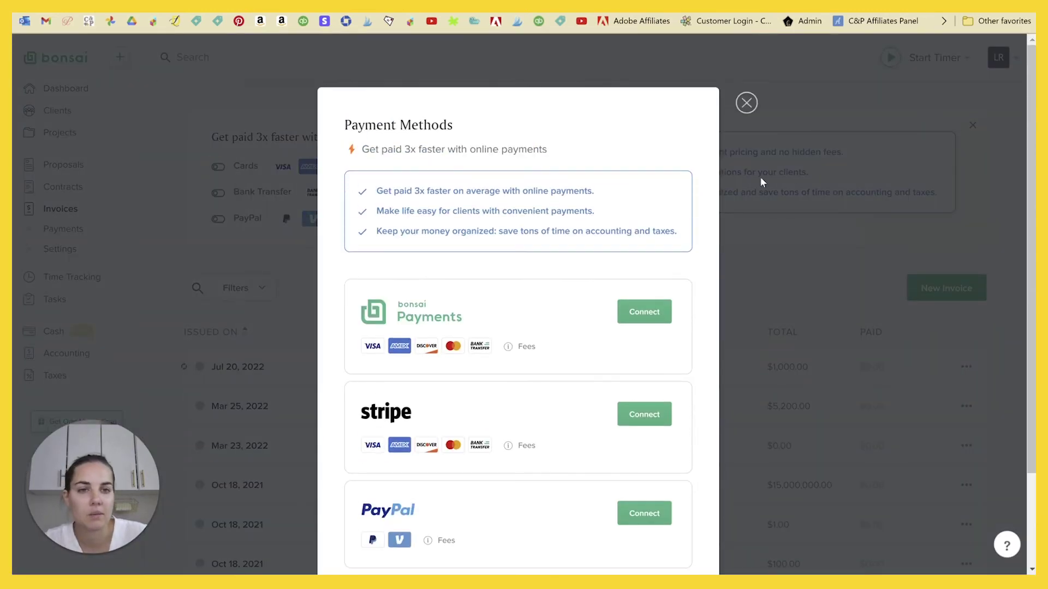
click(747, 105)
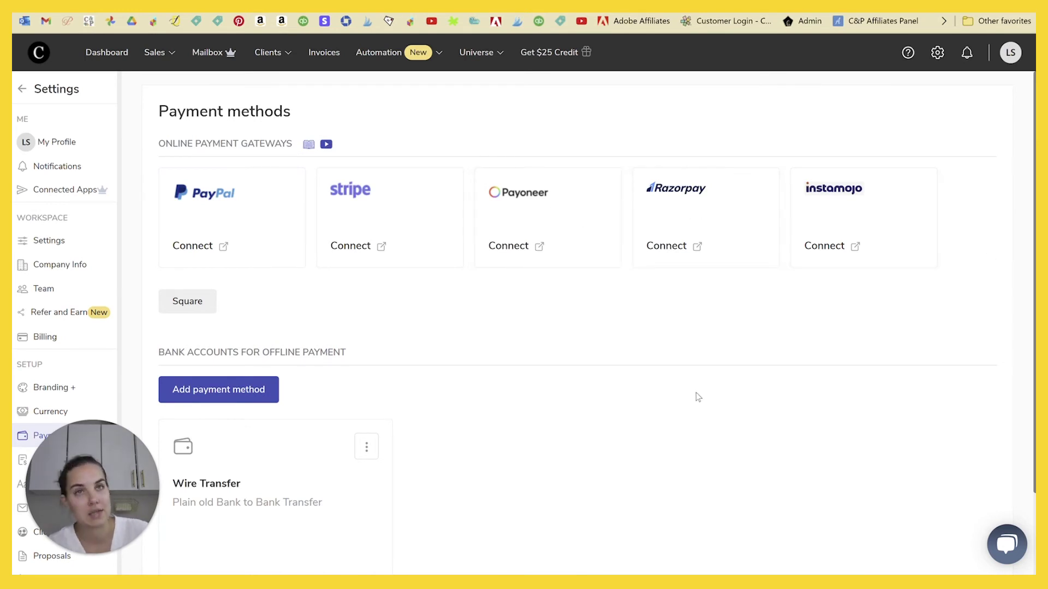
scroll(613, 426, down, 2)
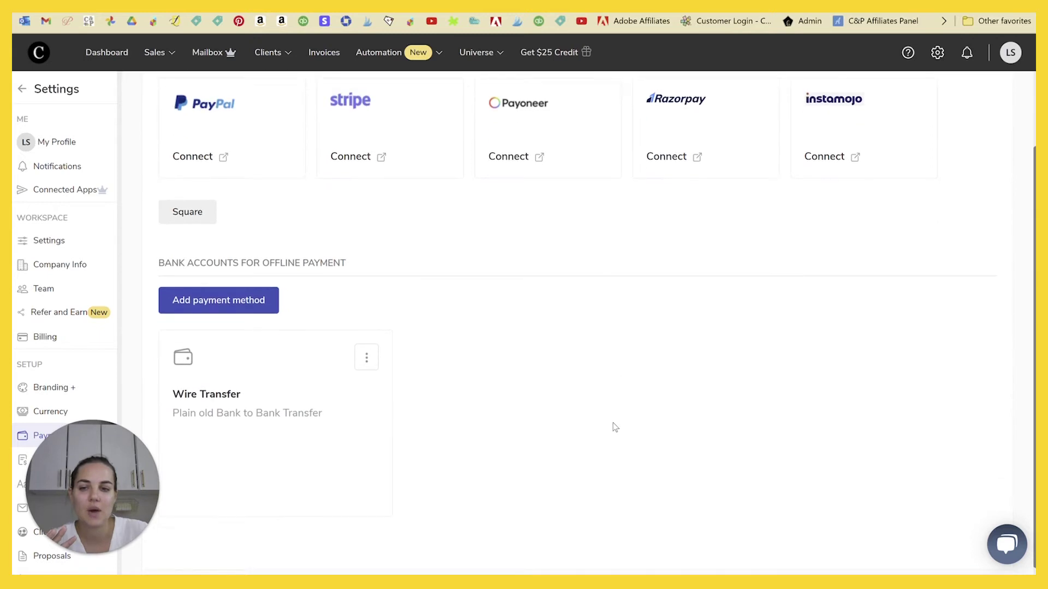
scroll(613, 425, up, 2)
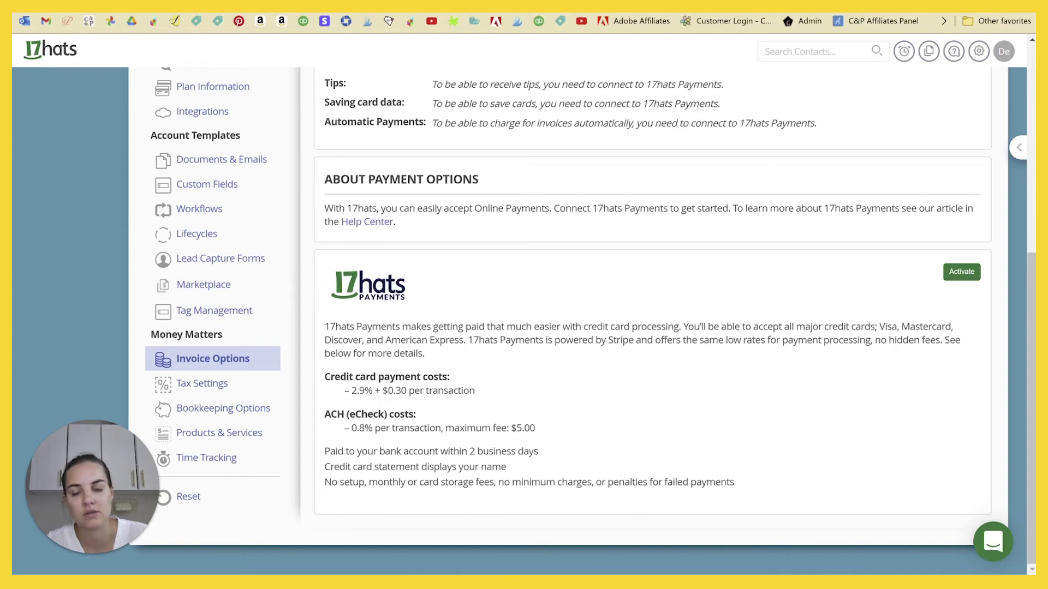
Open the 17hats WORKFLOW overview from the left navigation
scroll(82, 331, up, 10)
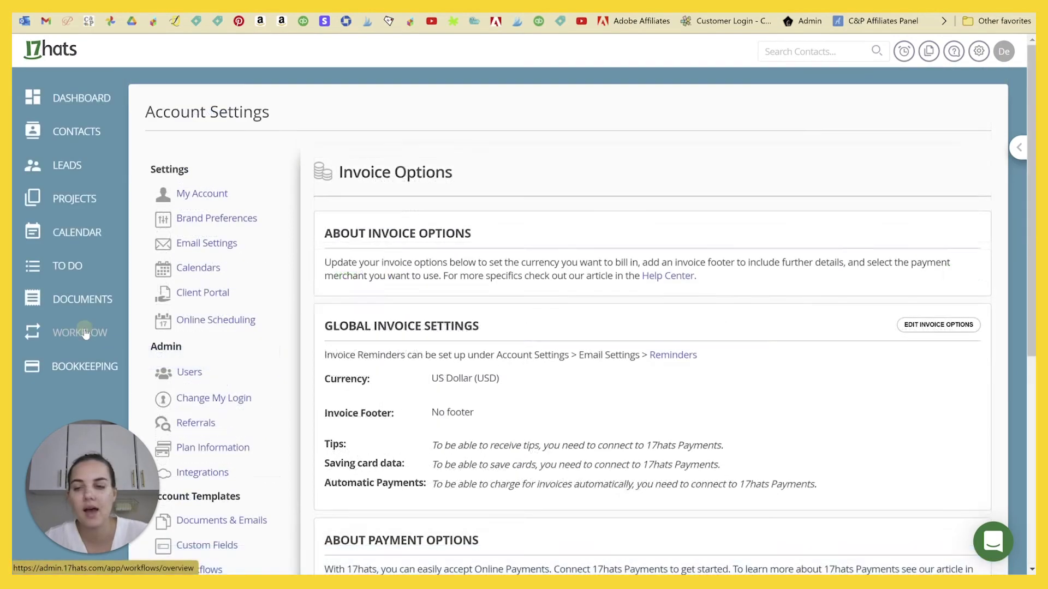
click(82, 332)
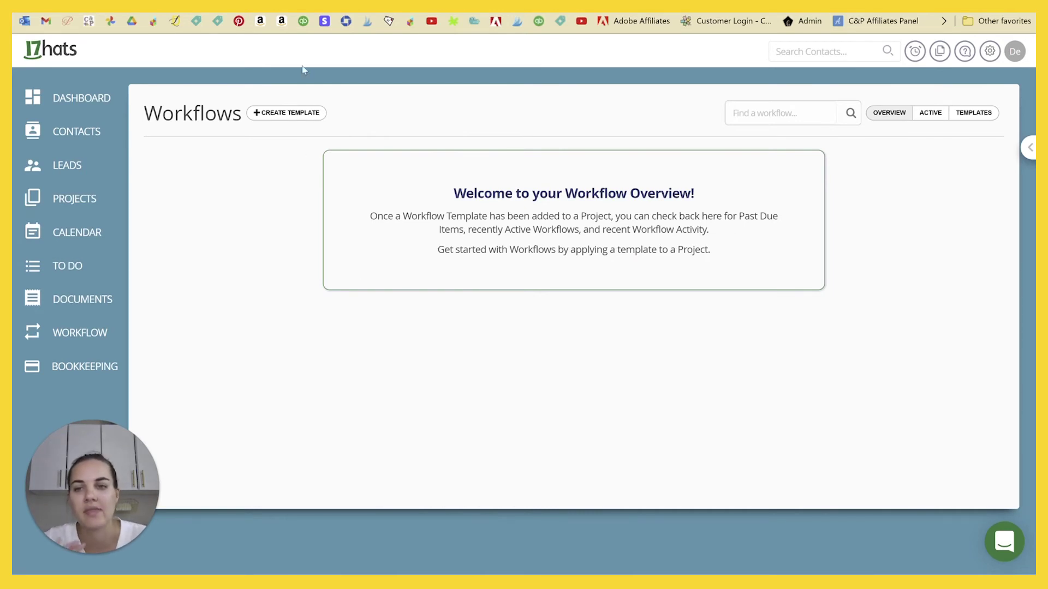
Create and save a workflow template named 'Test workflow'
click(299, 113)
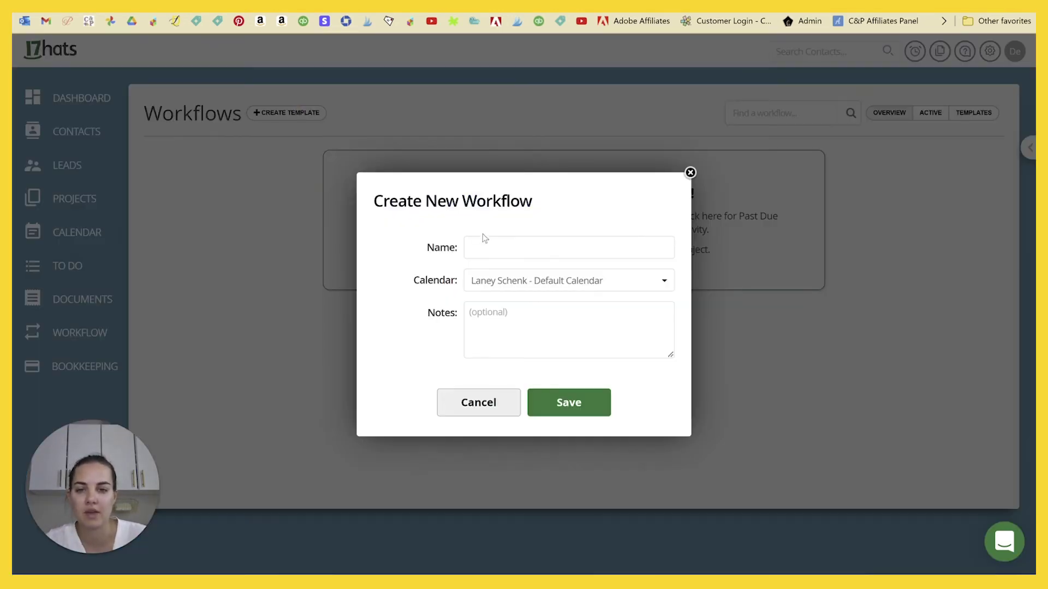
click(484, 240)
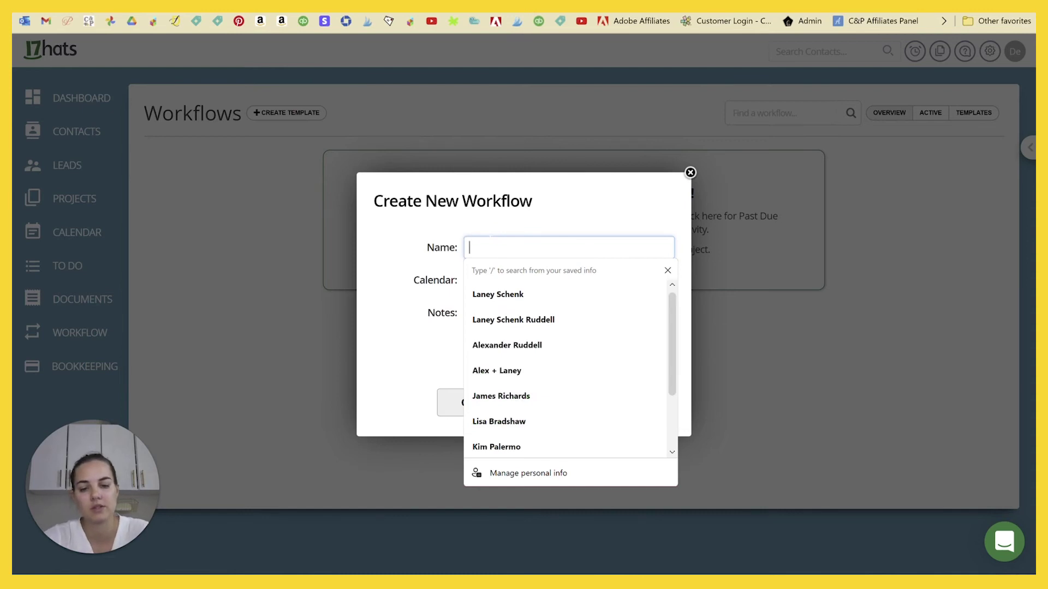
text(Test wof)
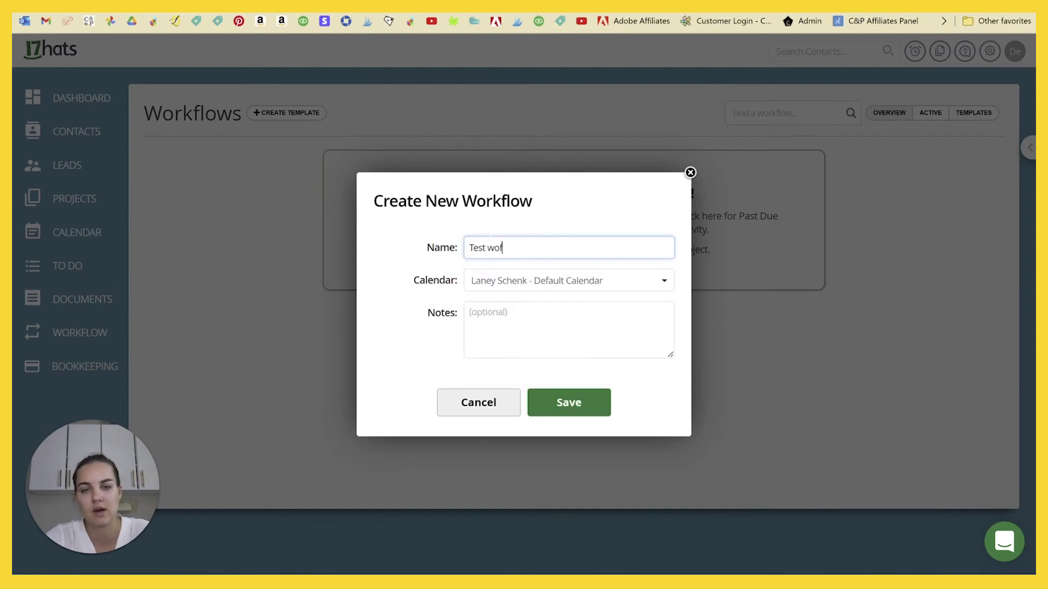
key(BackSpace)
text(rkf)
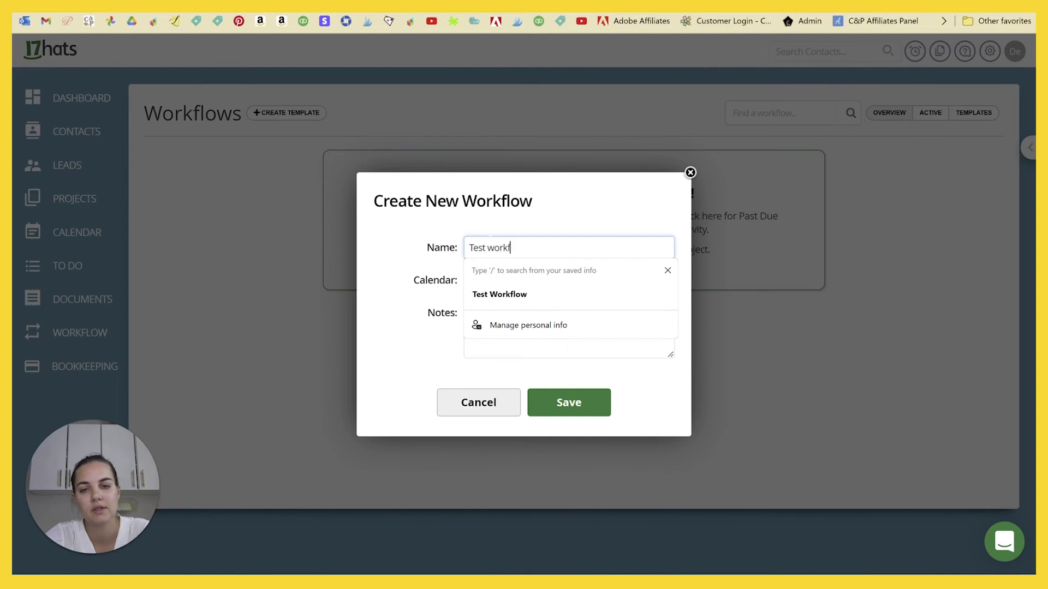
text(low)
click(571, 410)
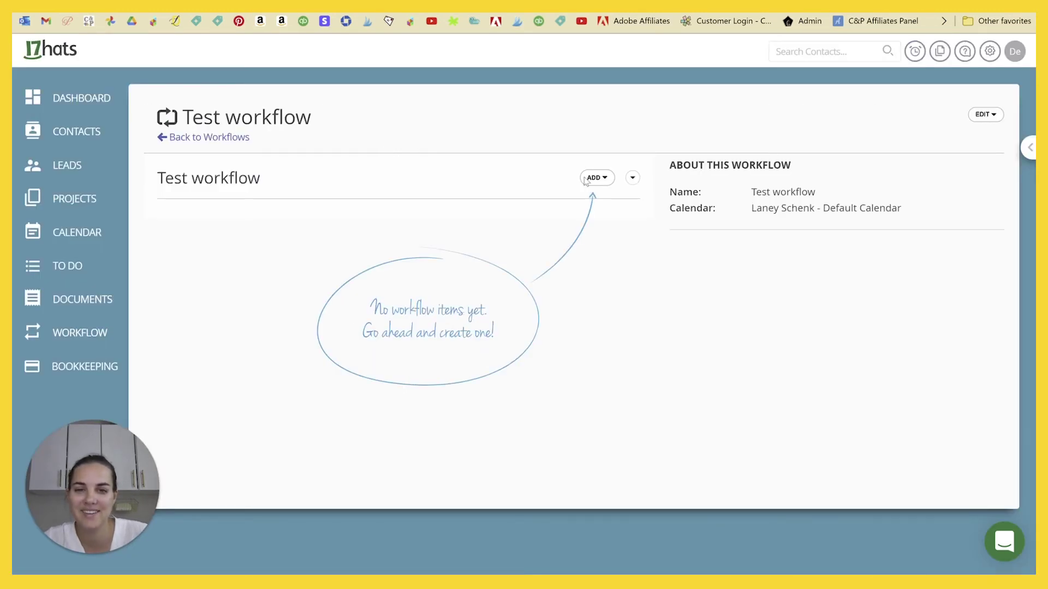
click(585, 181)
Add an Action item, browse the action types, then view the When timing choices
click(655, 246)
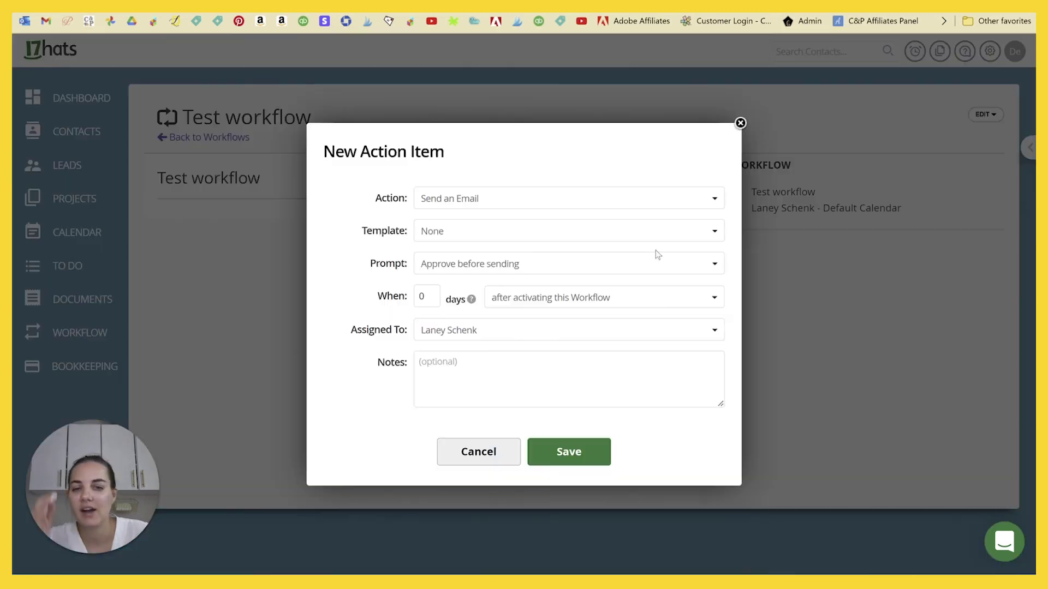
click(557, 203)
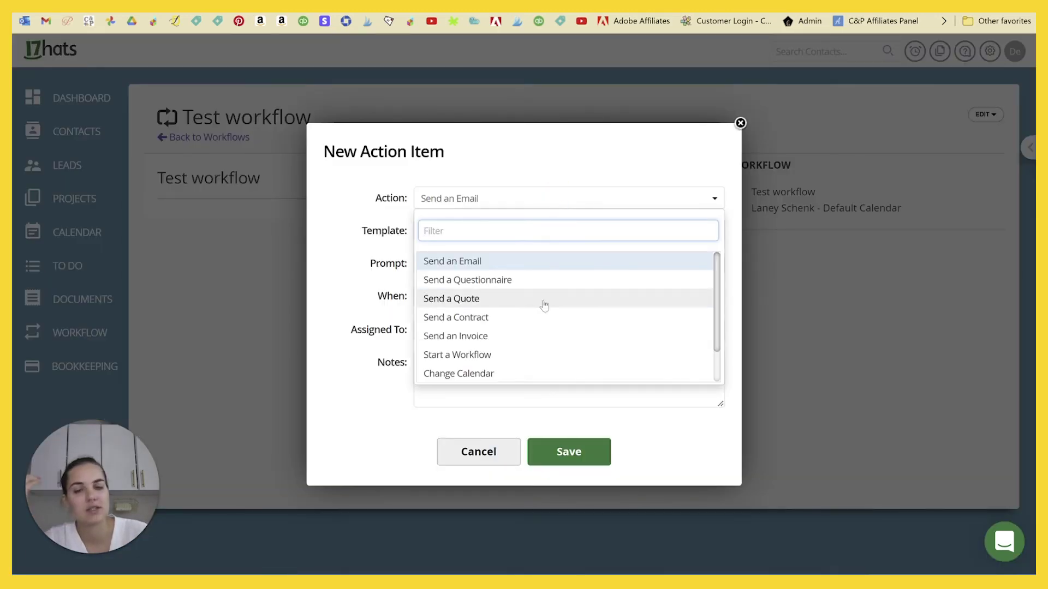
scroll(563, 295, down, 2)
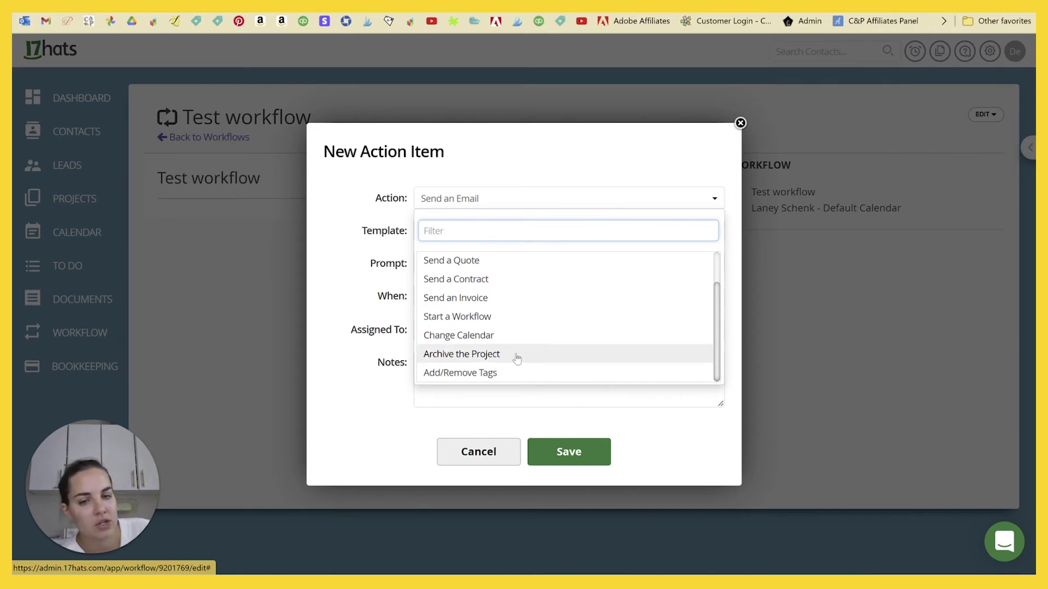
click(549, 157)
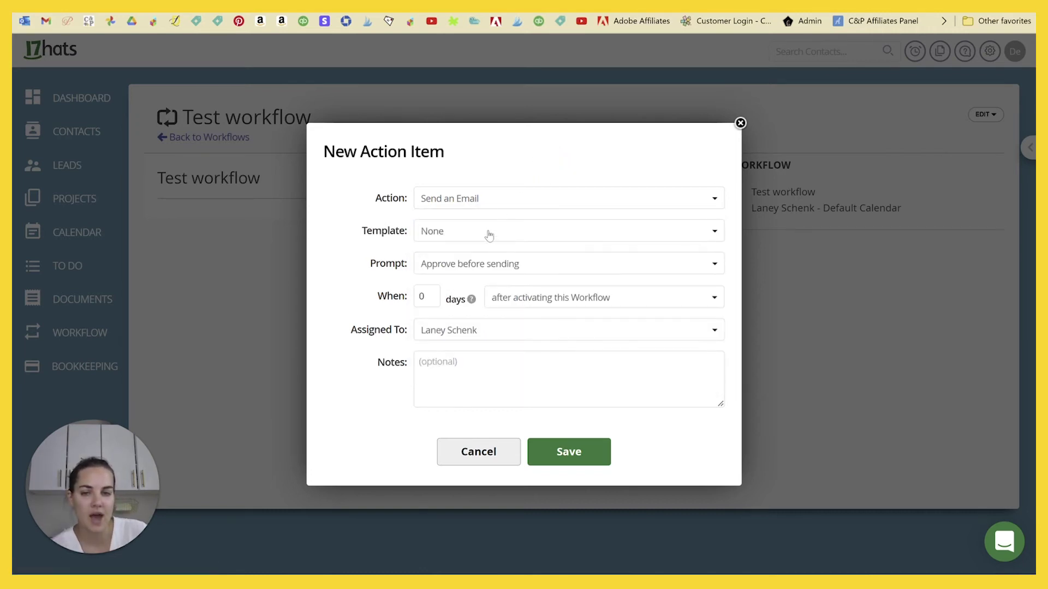
click(557, 306)
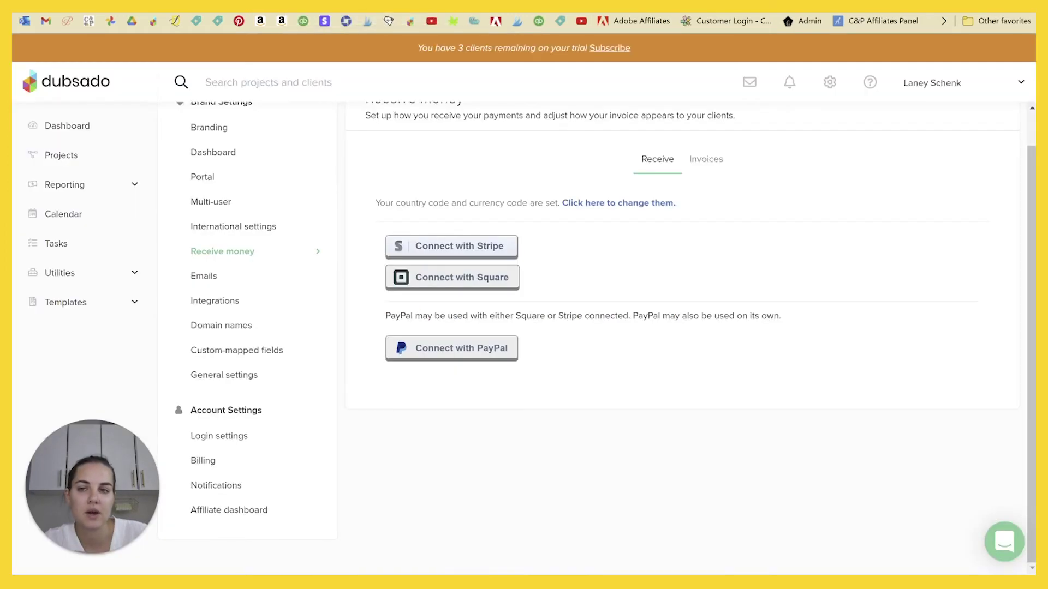
Open Test Workflow from Templates > Workflows, add an action, and list its When triggers
click(75, 302)
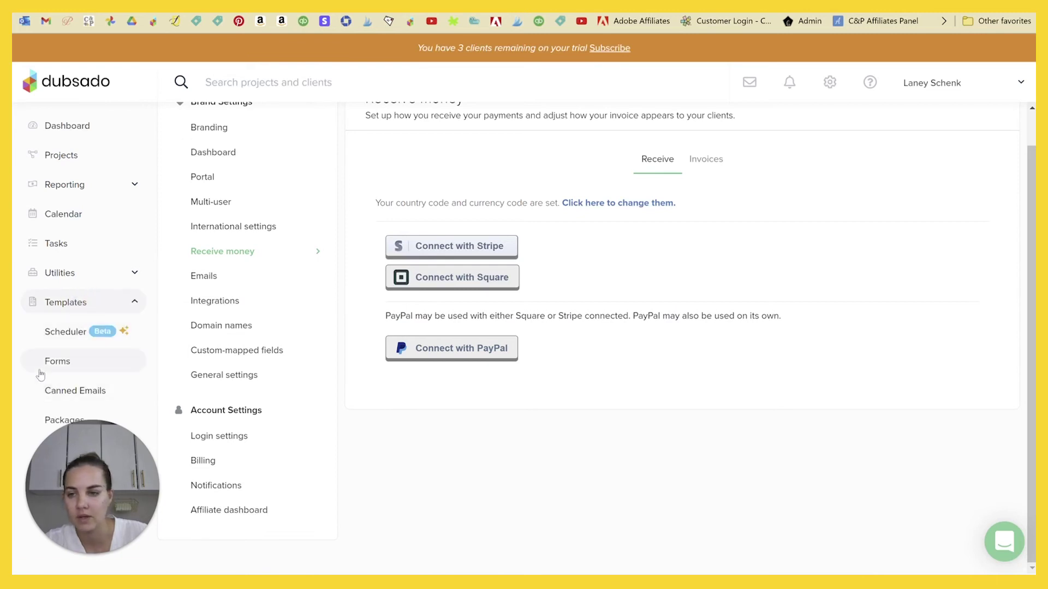
click(57, 449)
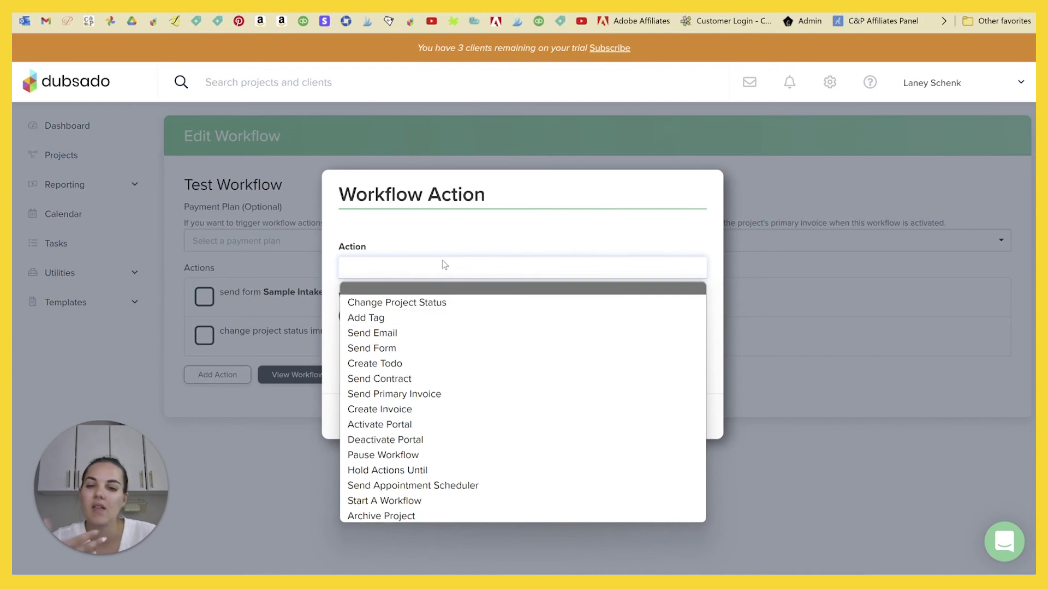
click(527, 266)
click(604, 344)
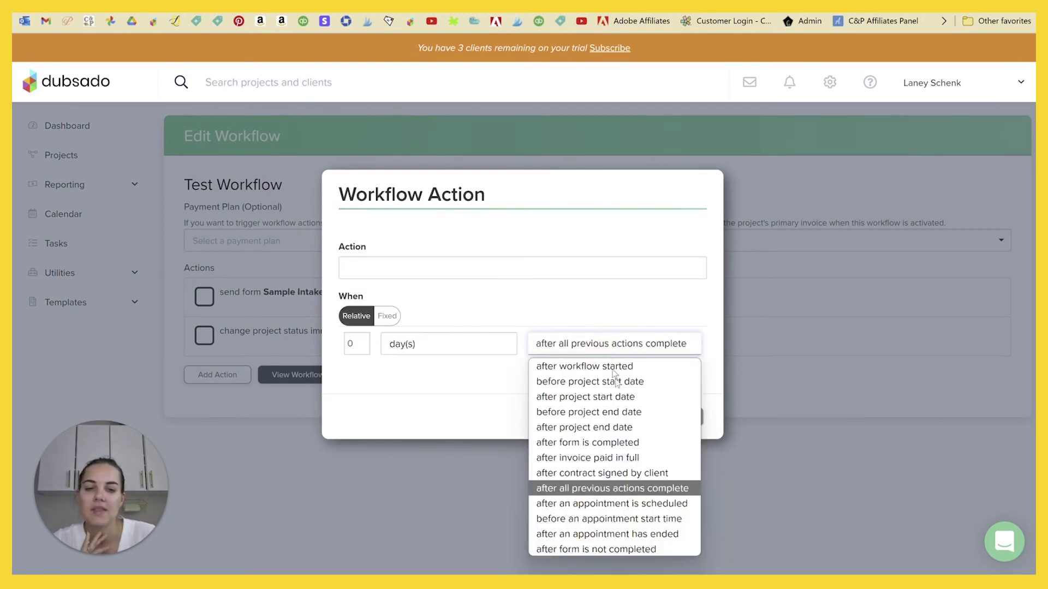
Time the new action for 5 day(s) after form is not completed, keeping days as the unit
click(654, 550)
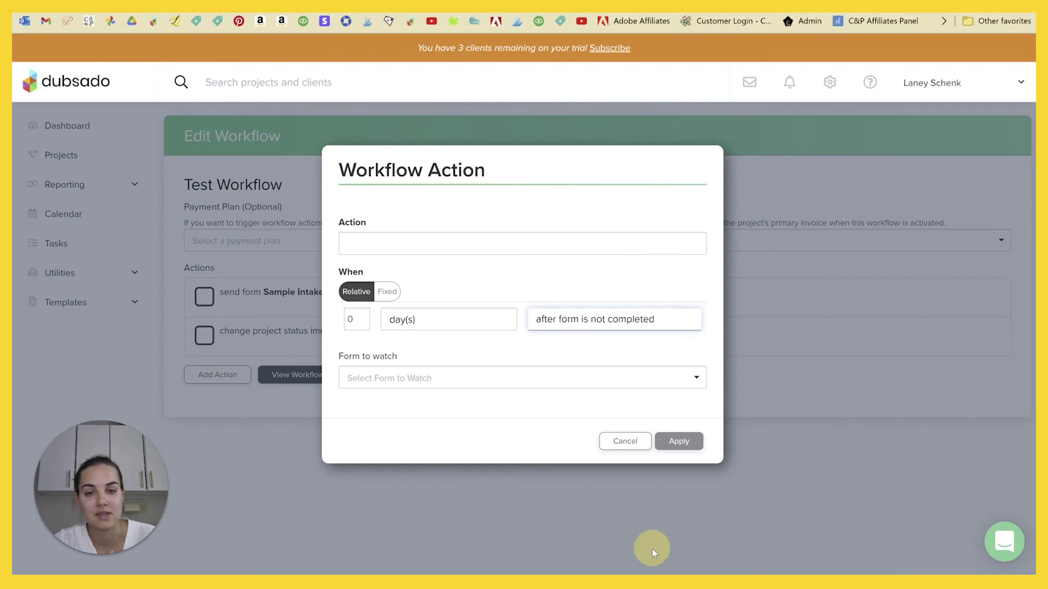
click(465, 315)
click(456, 307)
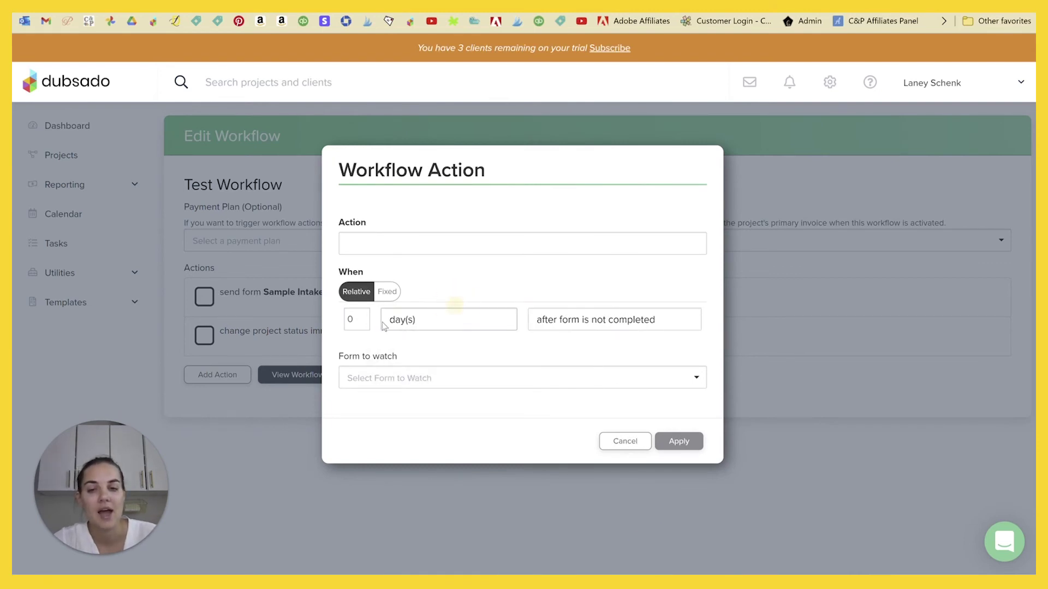
click(351, 319)
key(BackSpace)
text(5)
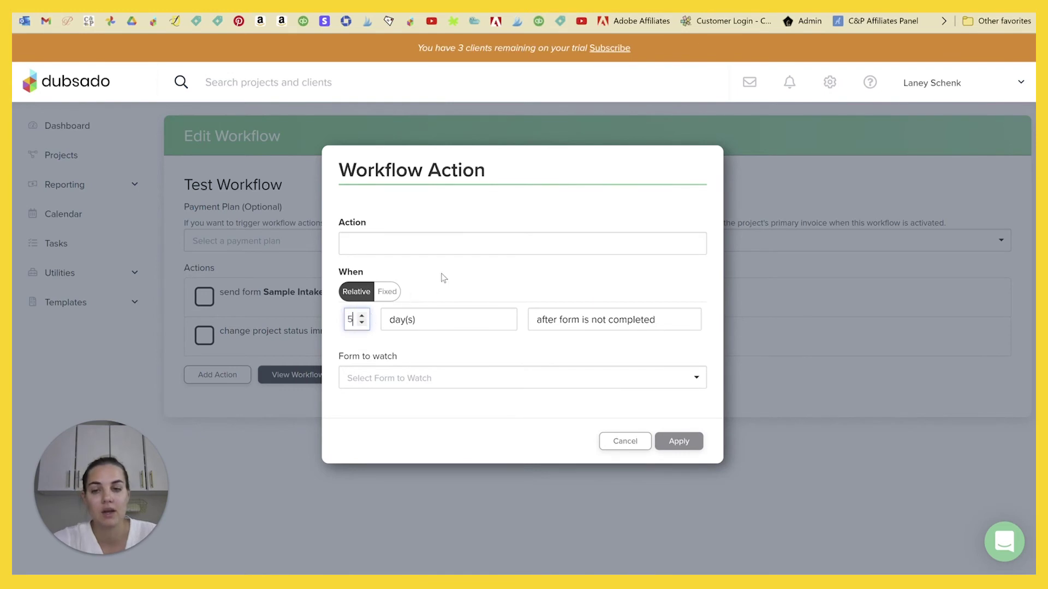
click(471, 247)
click(568, 201)
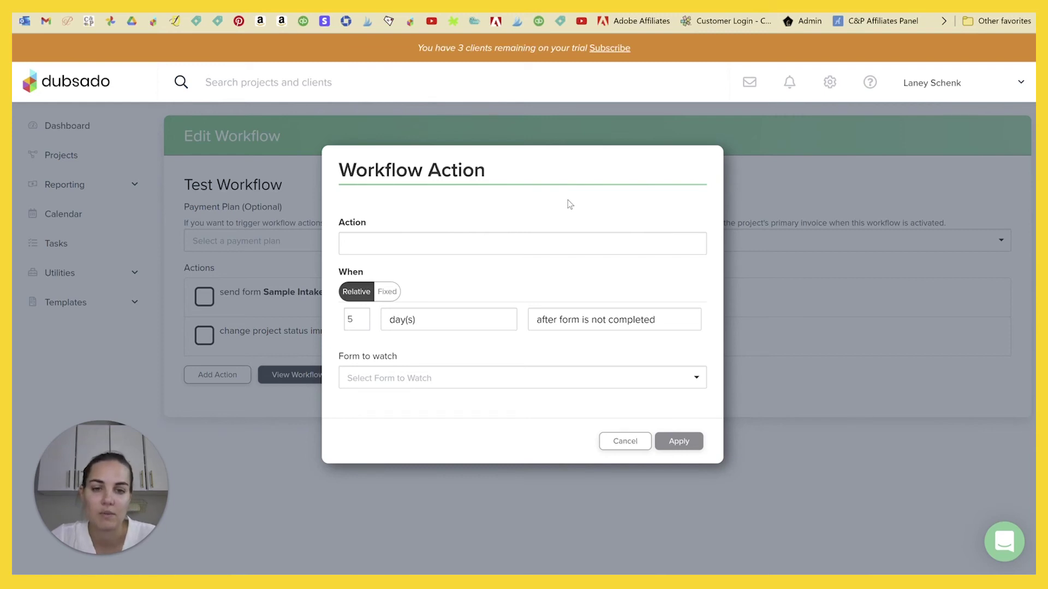
click(620, 319)
click(638, 195)
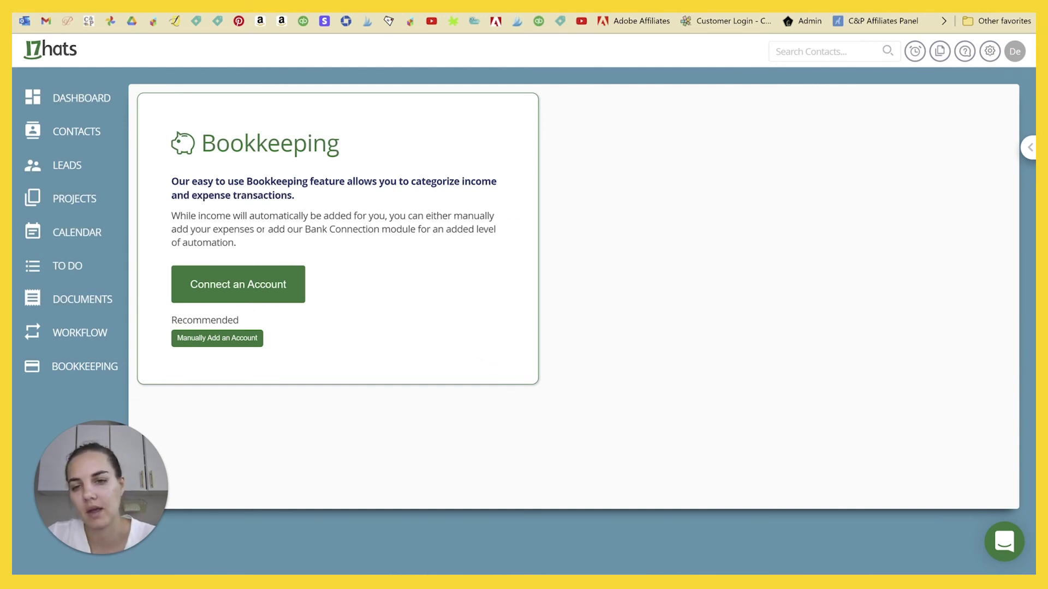
Start connecting a bank account from 17hats' Bookkeeping page
click(229, 283)
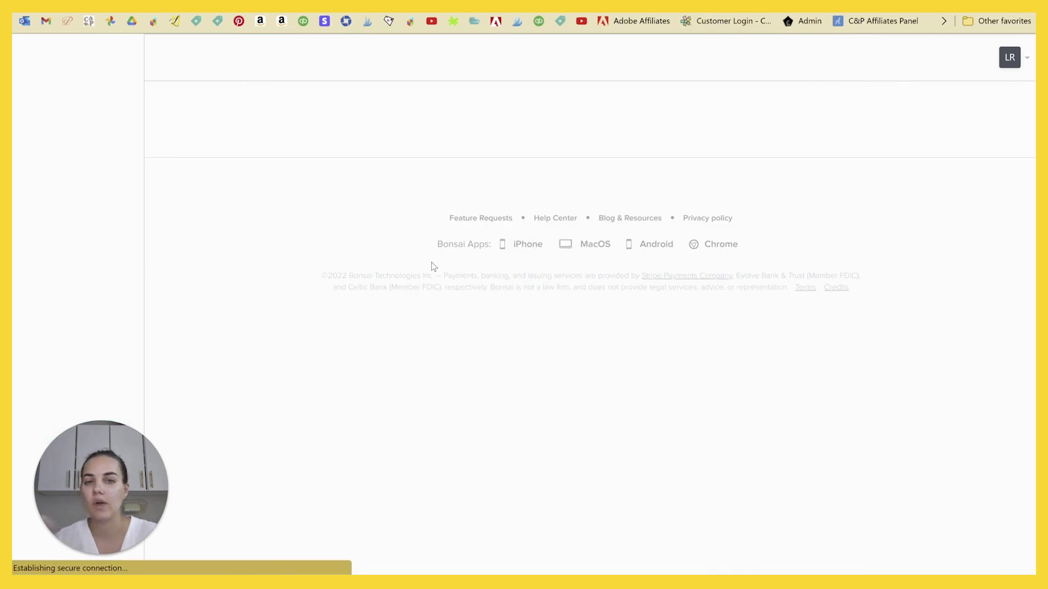
Review Bonsai's Accounting expenses ($29.00) and financial reports, then go to the Taxes page
scroll(491, 270, down, 5)
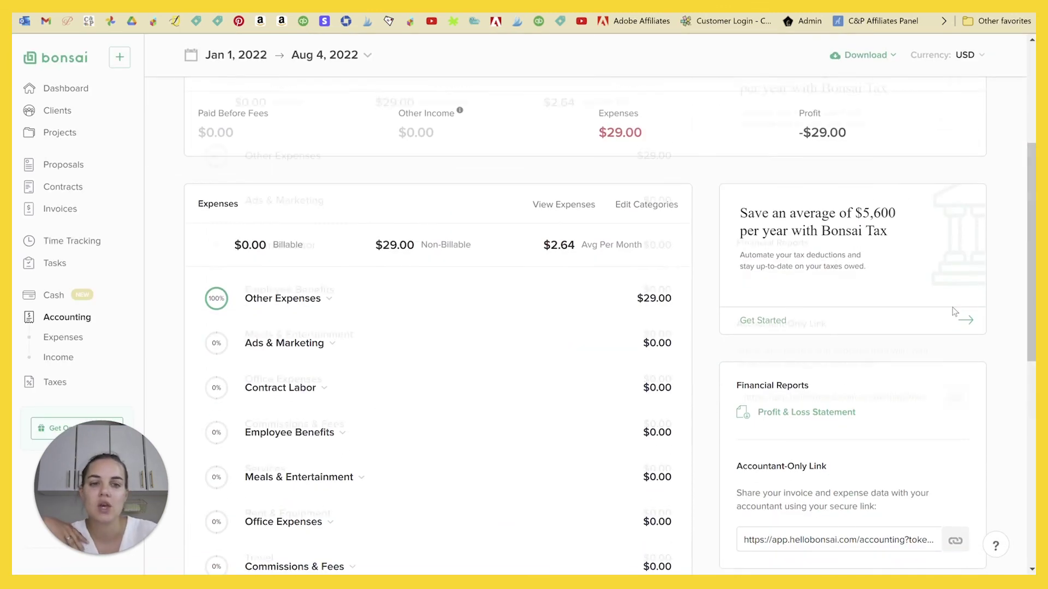
scroll(928, 289, down, 3)
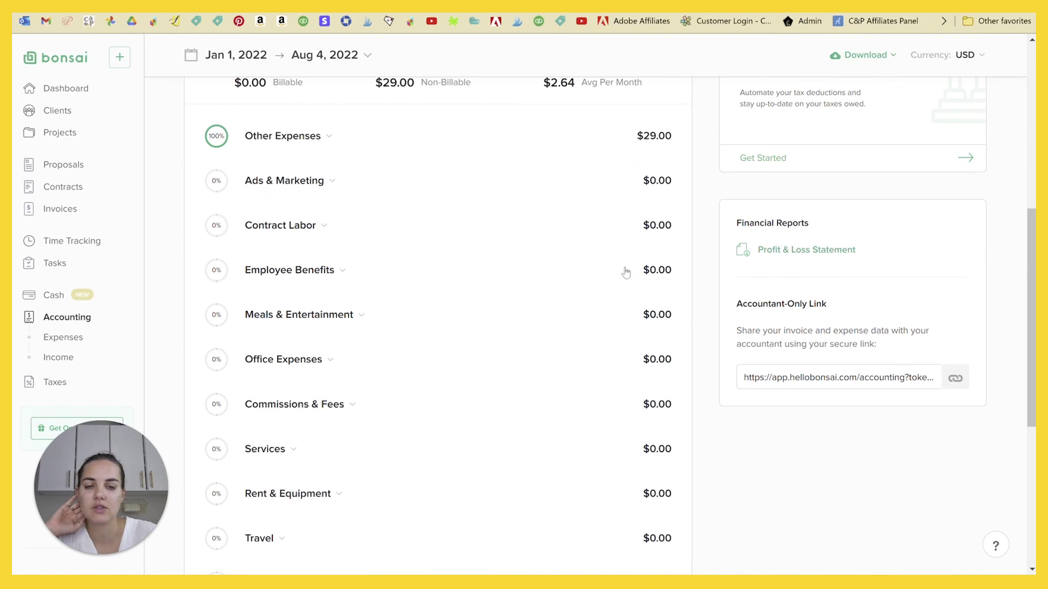
drag(742, 304, 907, 312)
scroll(874, 333, up, 5)
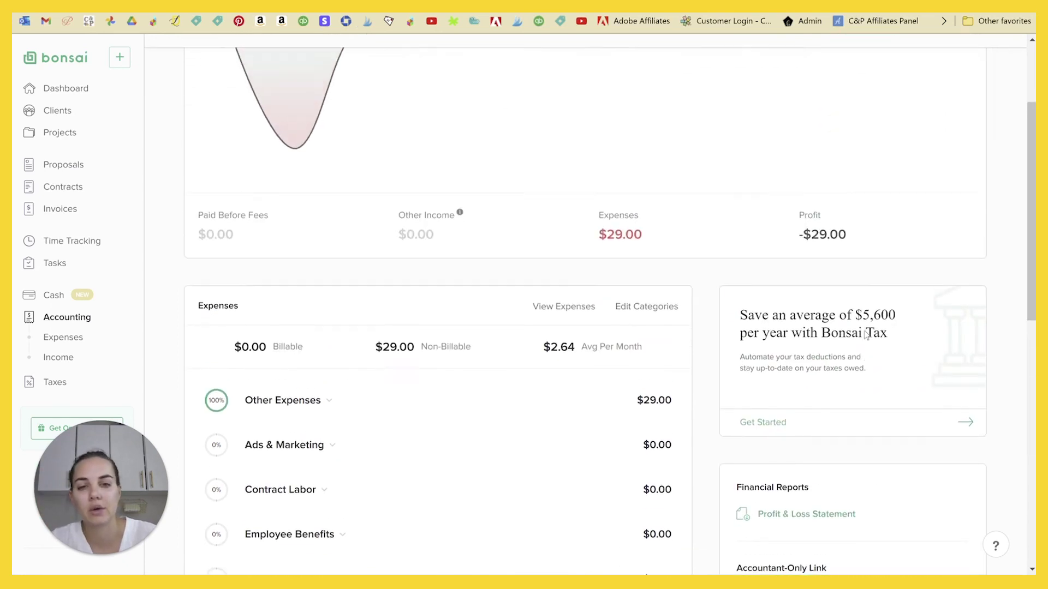
scroll(865, 335, down, 5)
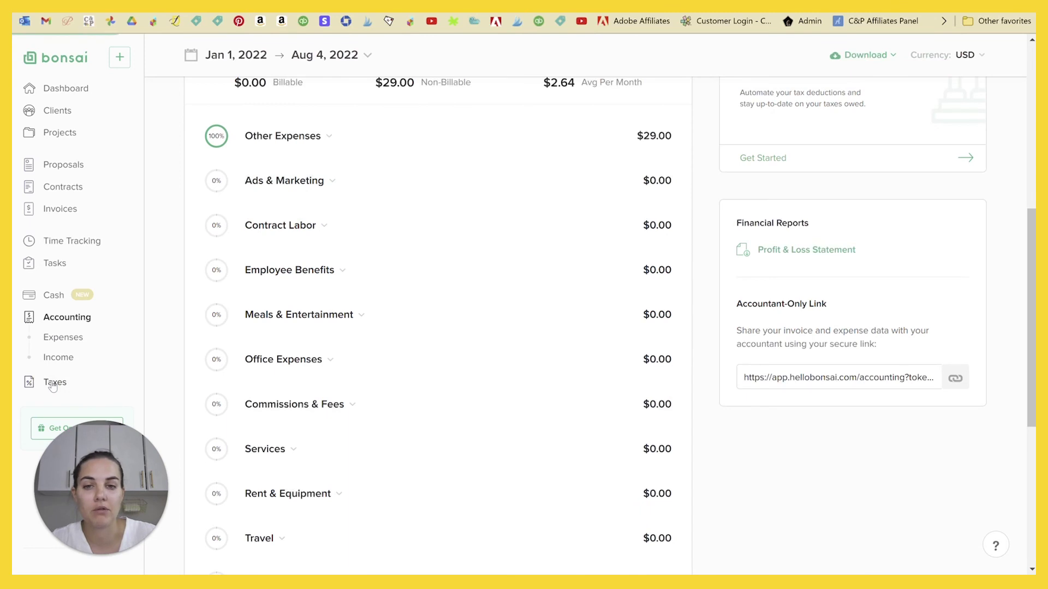
click(52, 384)
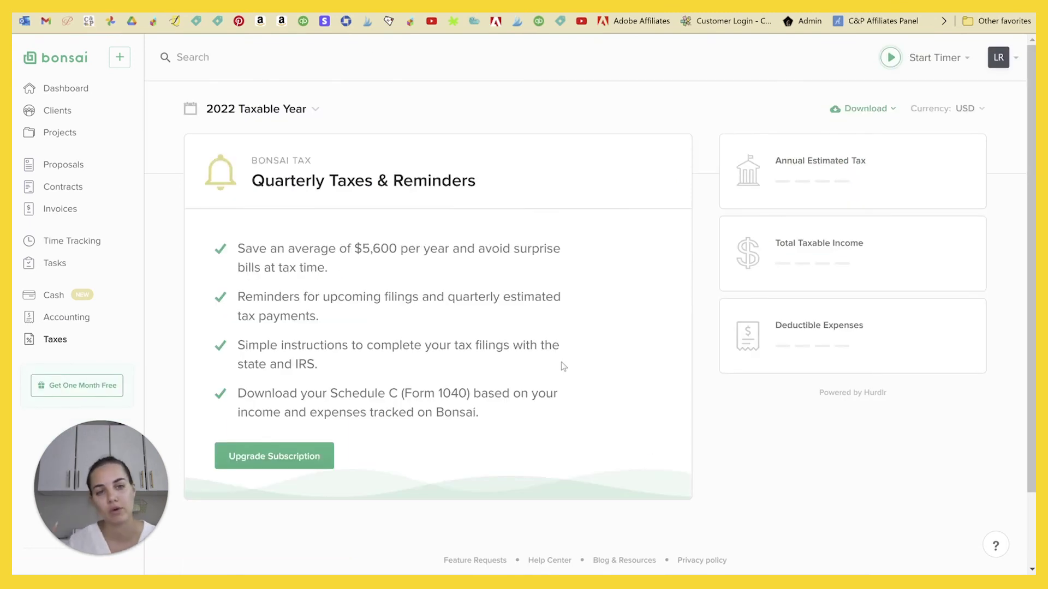